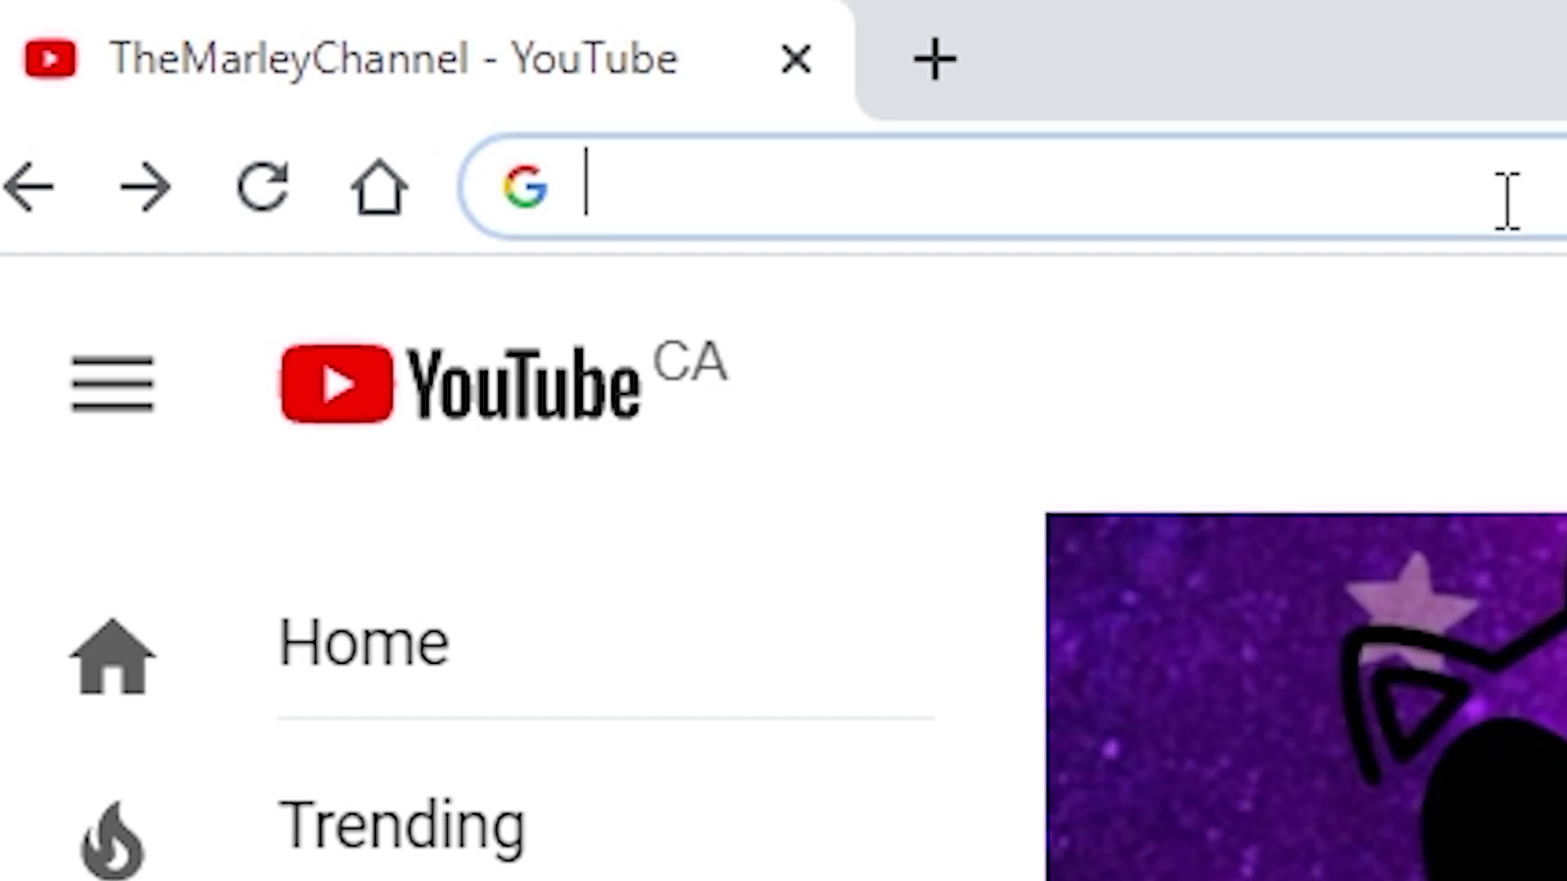
Step: Go to bluestacks.com, download the BlueStacks installer and launch it
text(bluestacks.com)
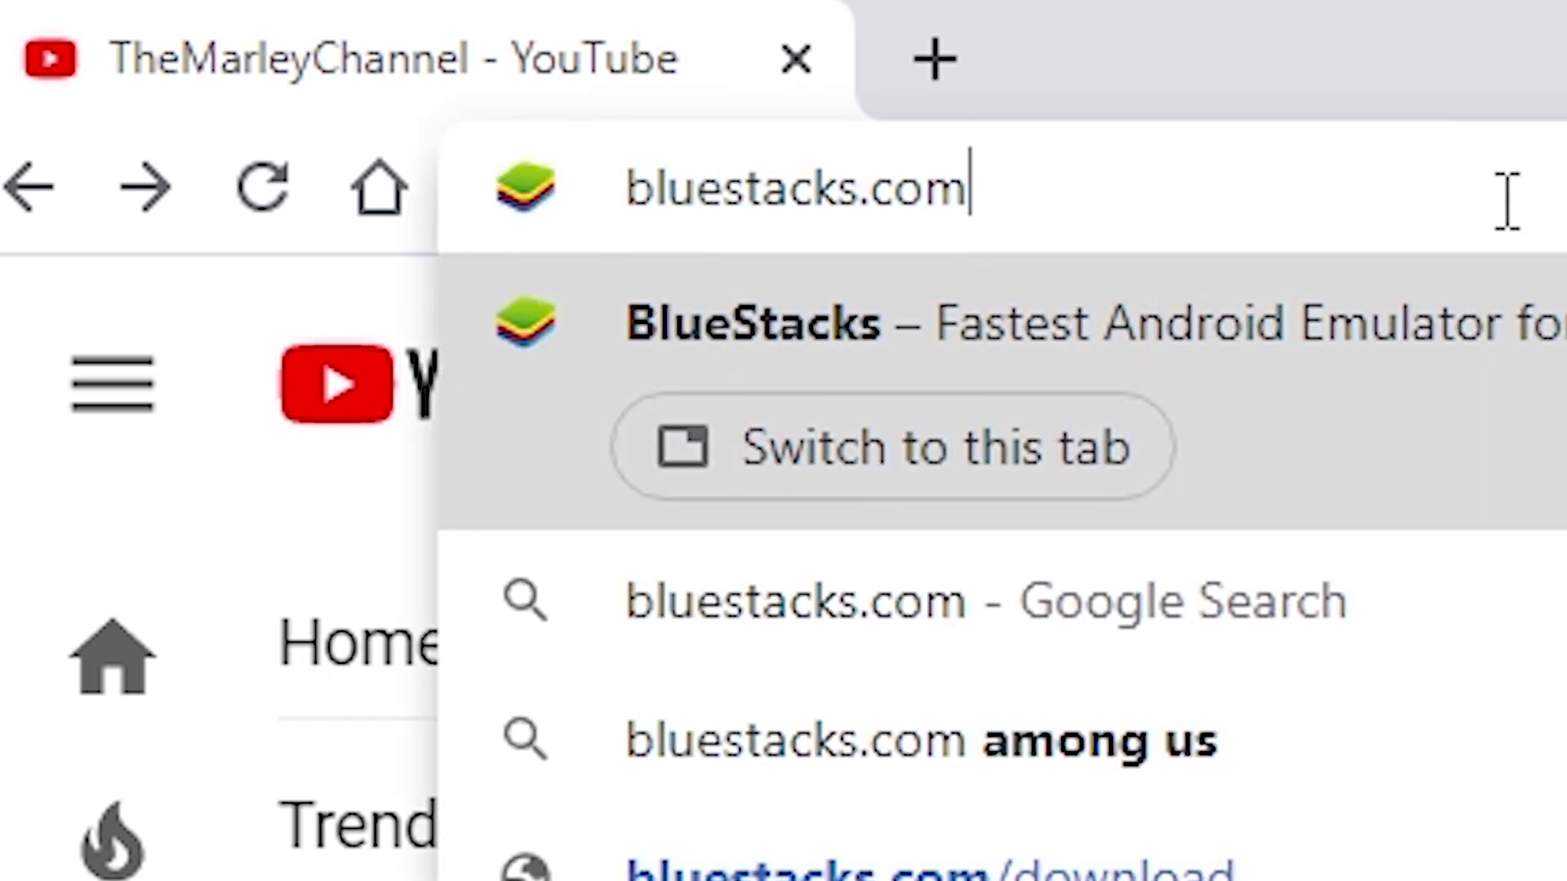
key(Return)
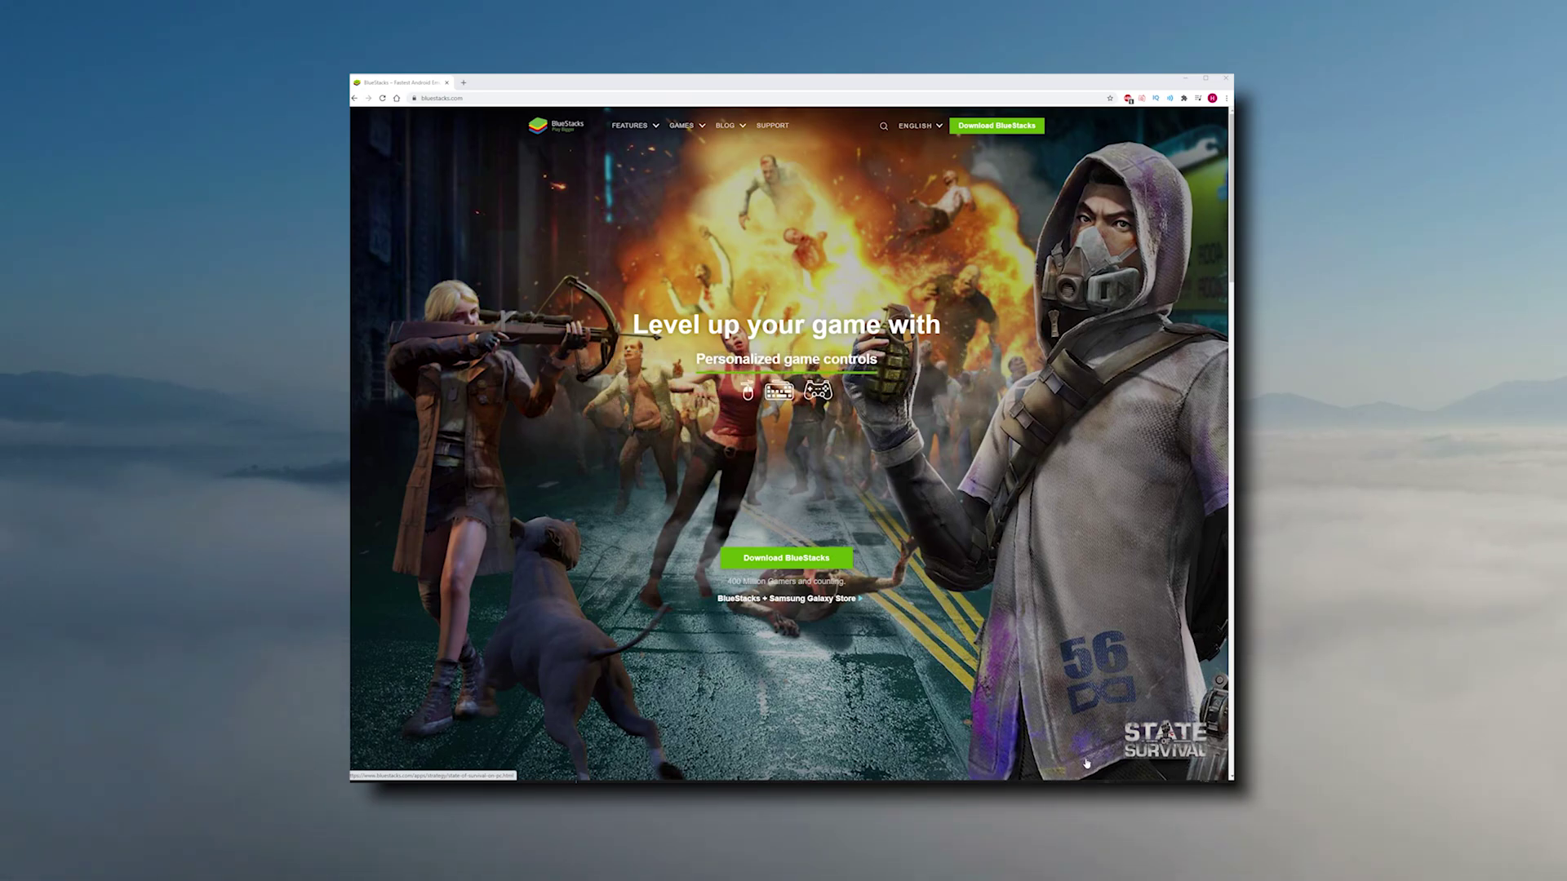
click(811, 562)
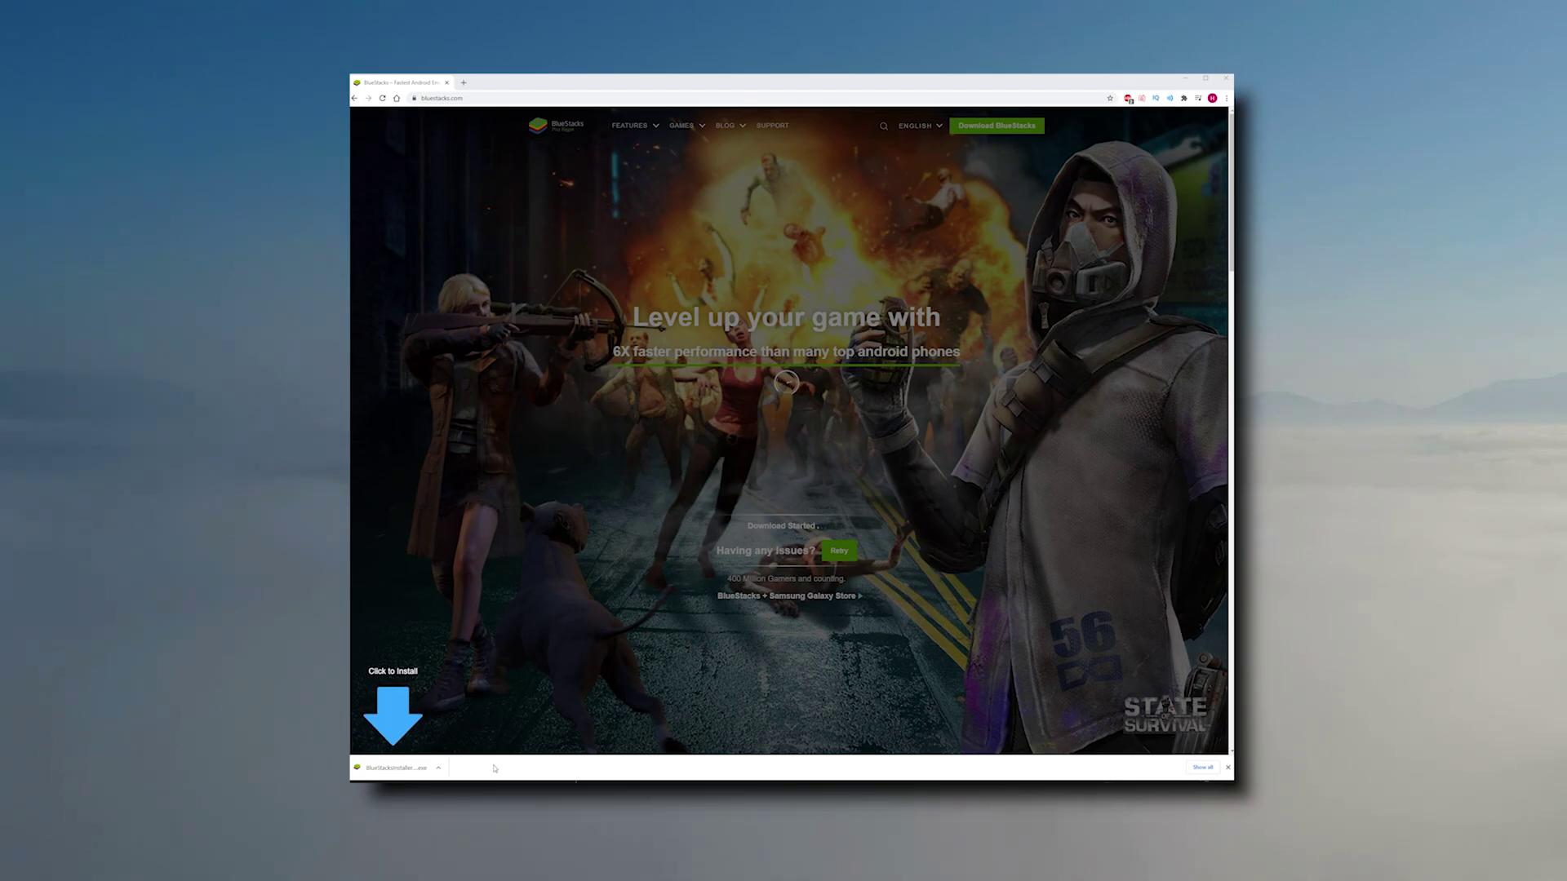
click(377, 773)
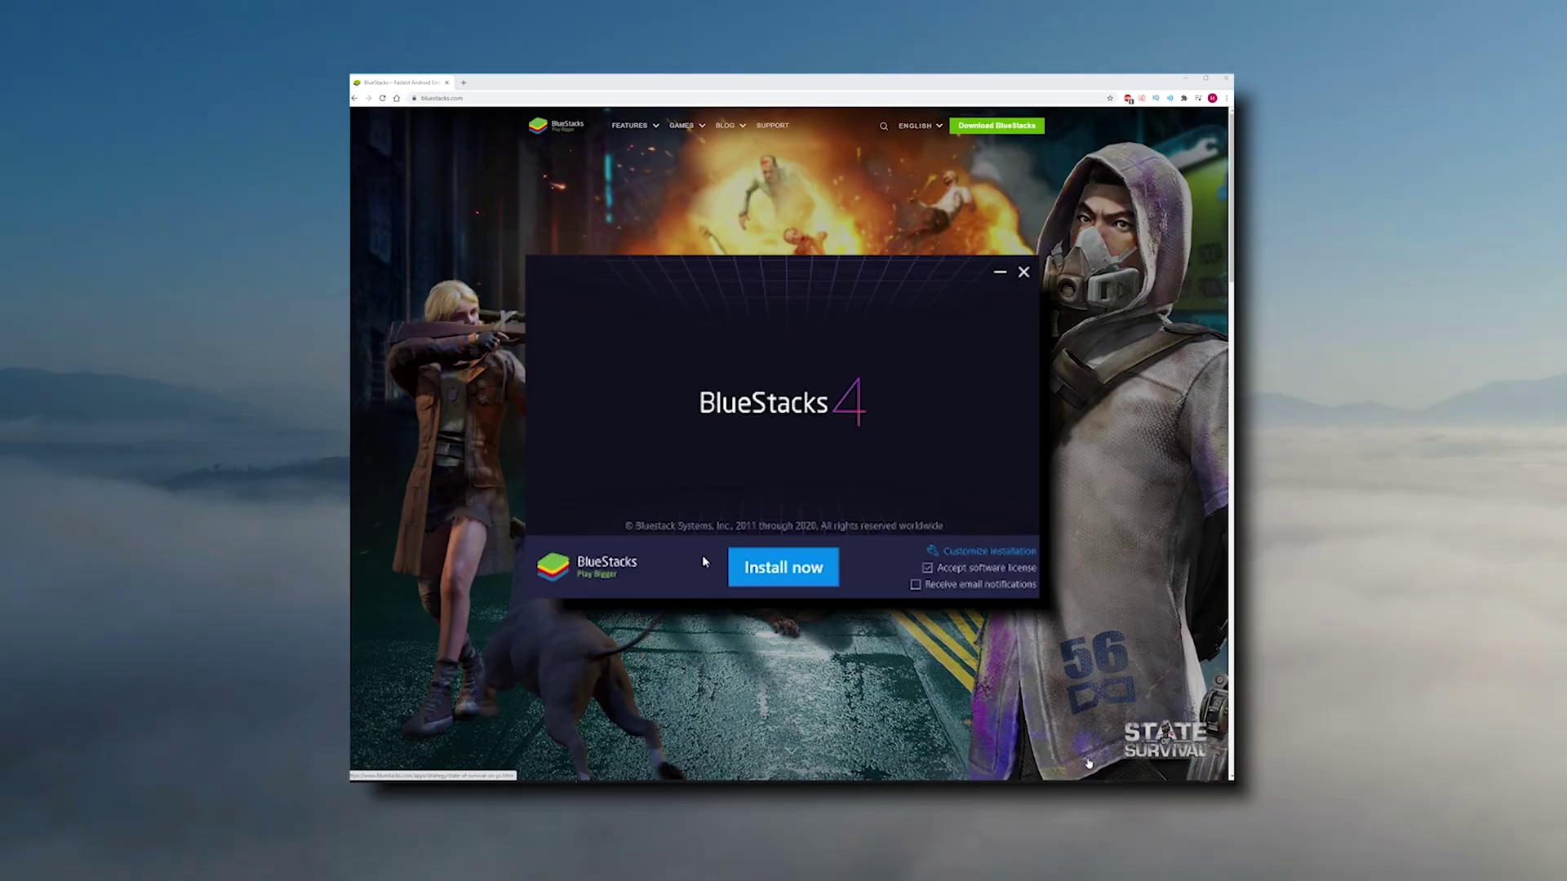
Step: Check the data path in the custom installation options, return to the main installer page and start the installation
click(987, 553)
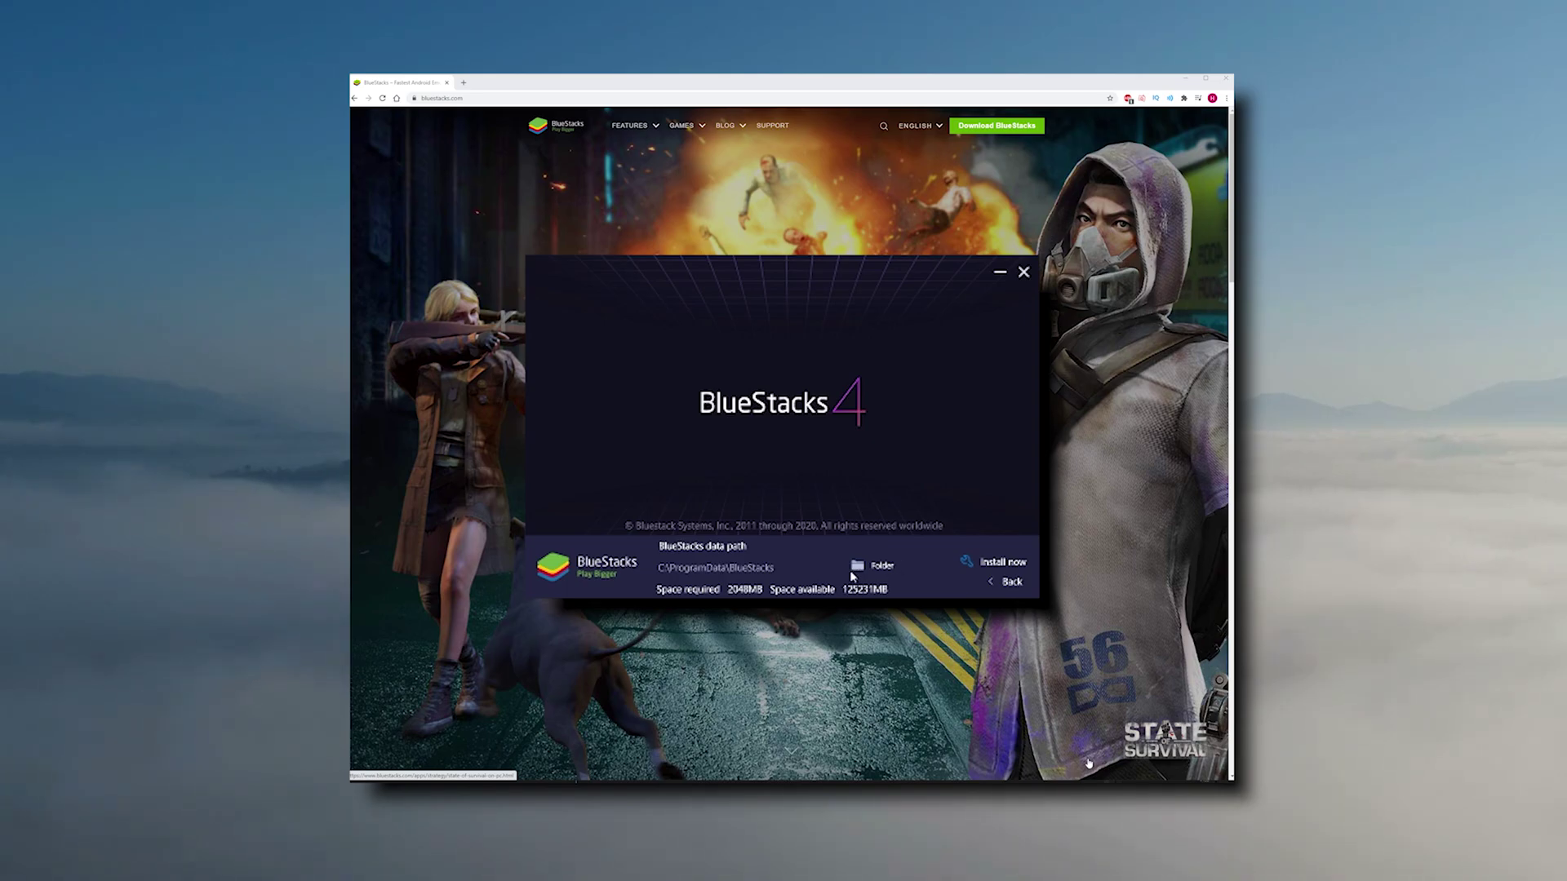
click(1011, 581)
click(784, 562)
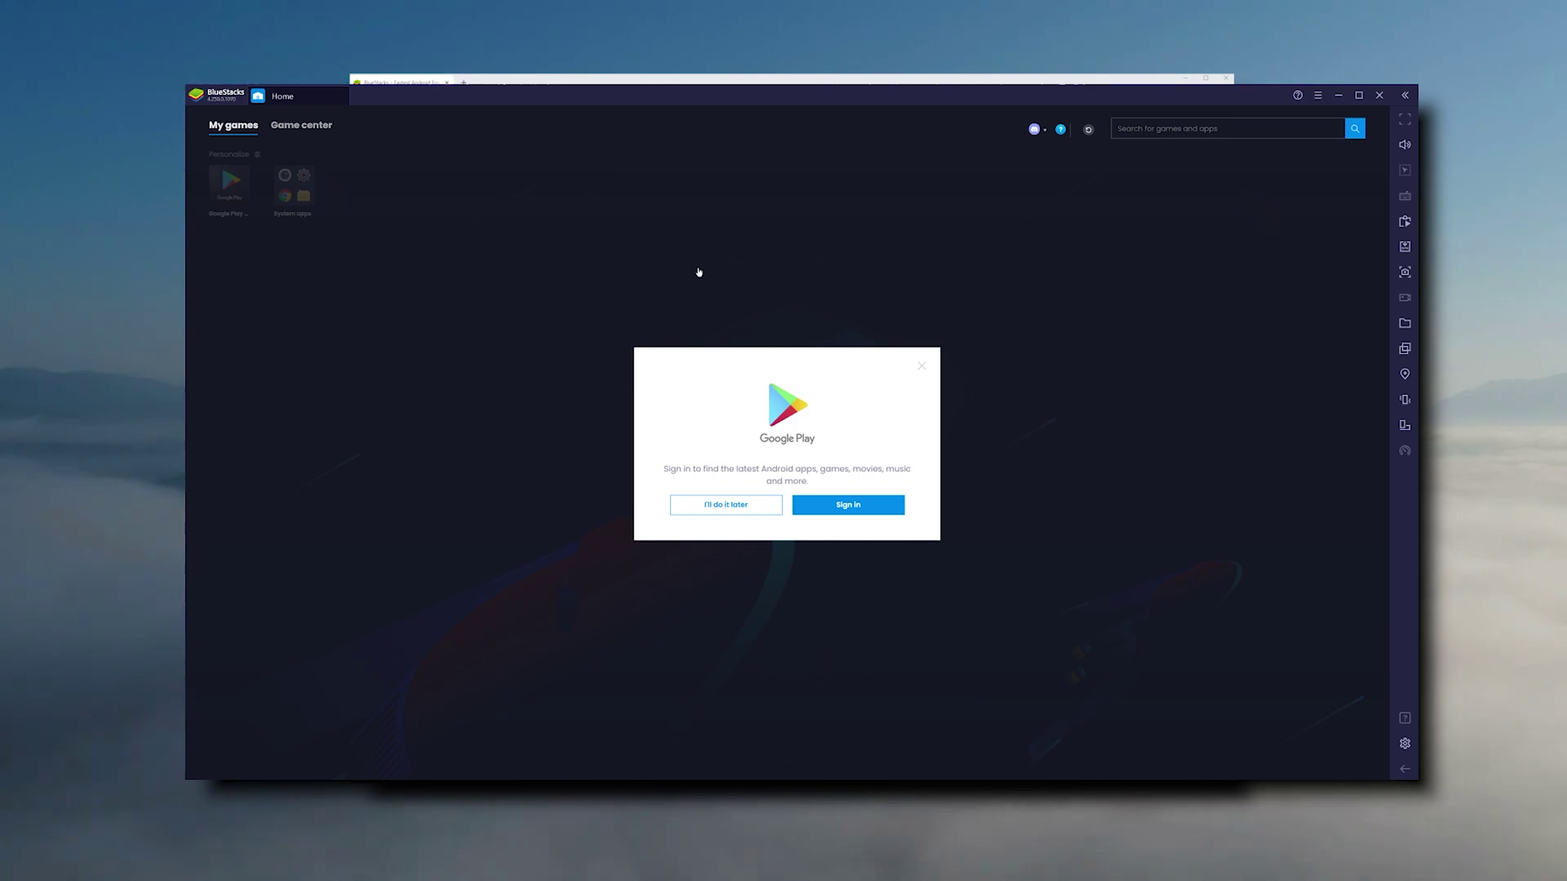
Step: Postpone the Google Play sign-in on the BlueStacks home screen
click(745, 510)
click(1107, 195)
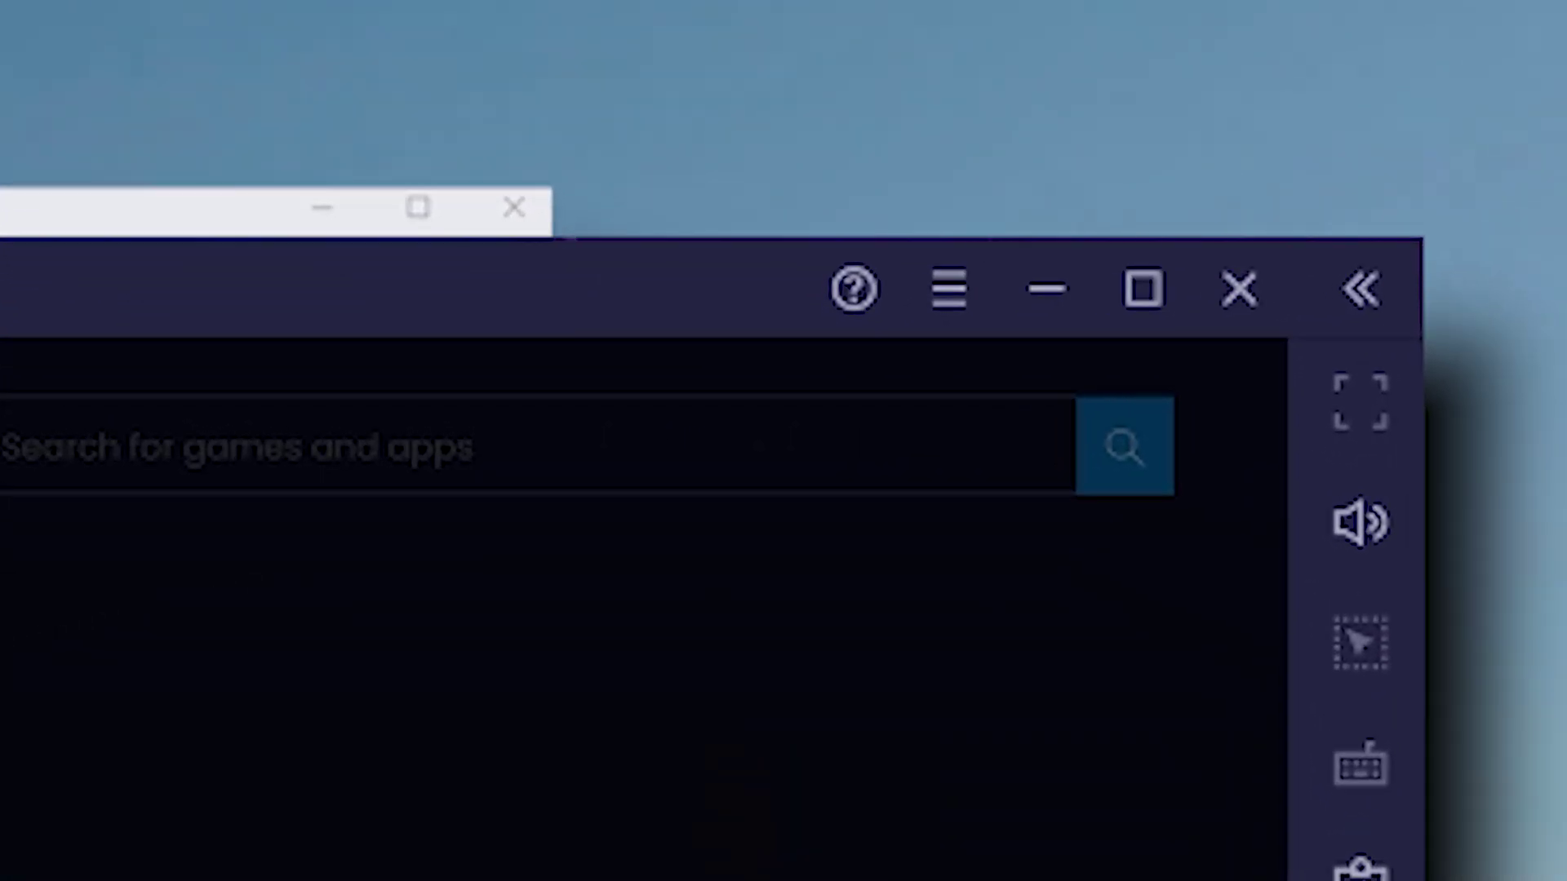
click(1318, 96)
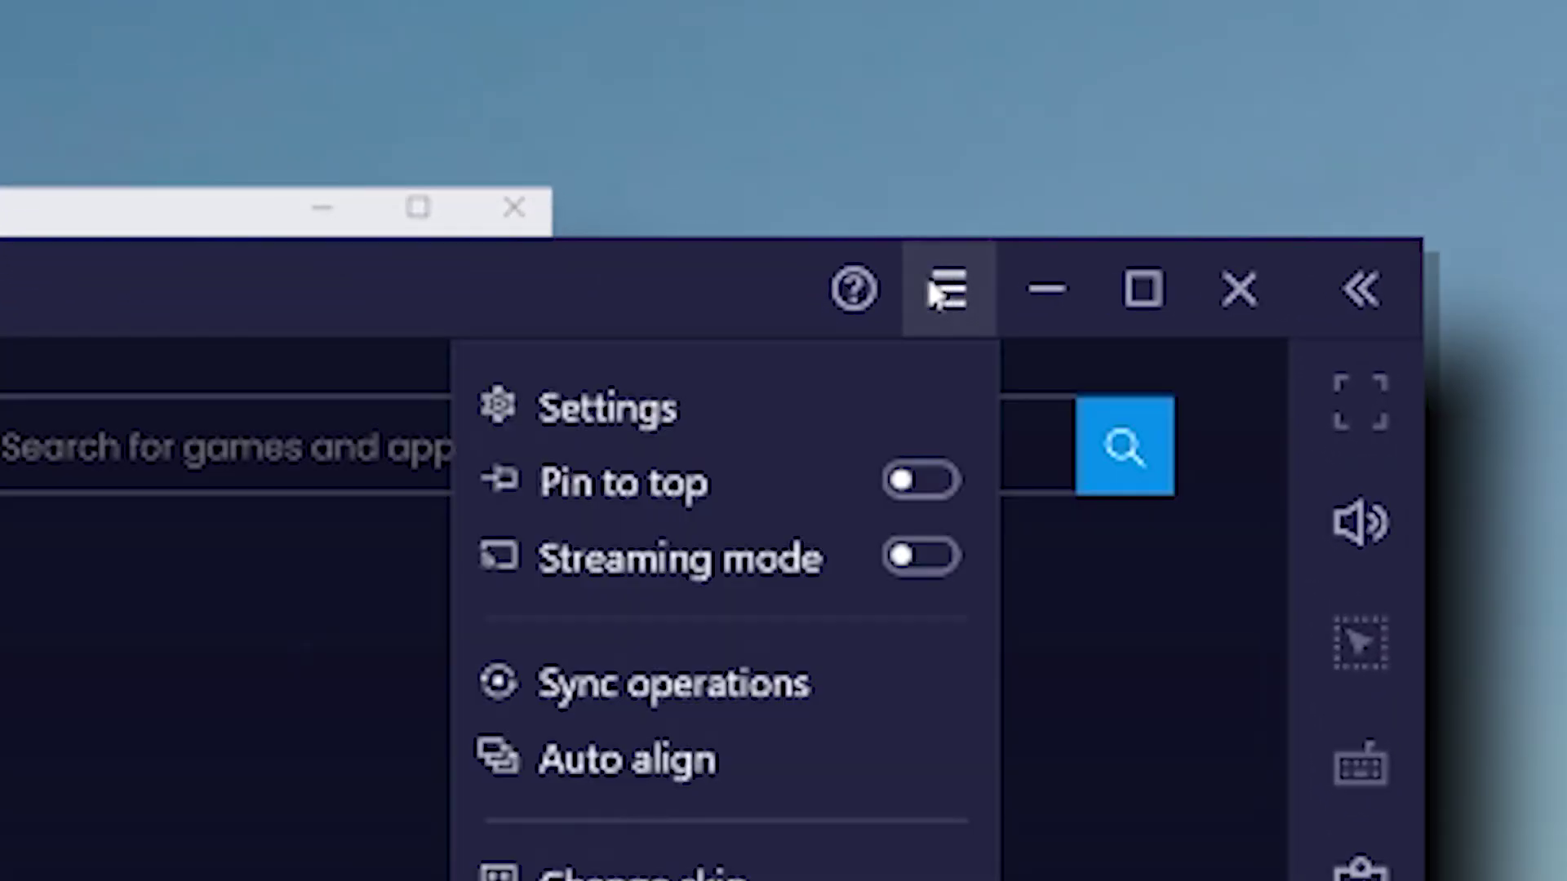
click(707, 415)
Step: Lower the BlueStacks volume to zero and mute all instances
click(1360, 522)
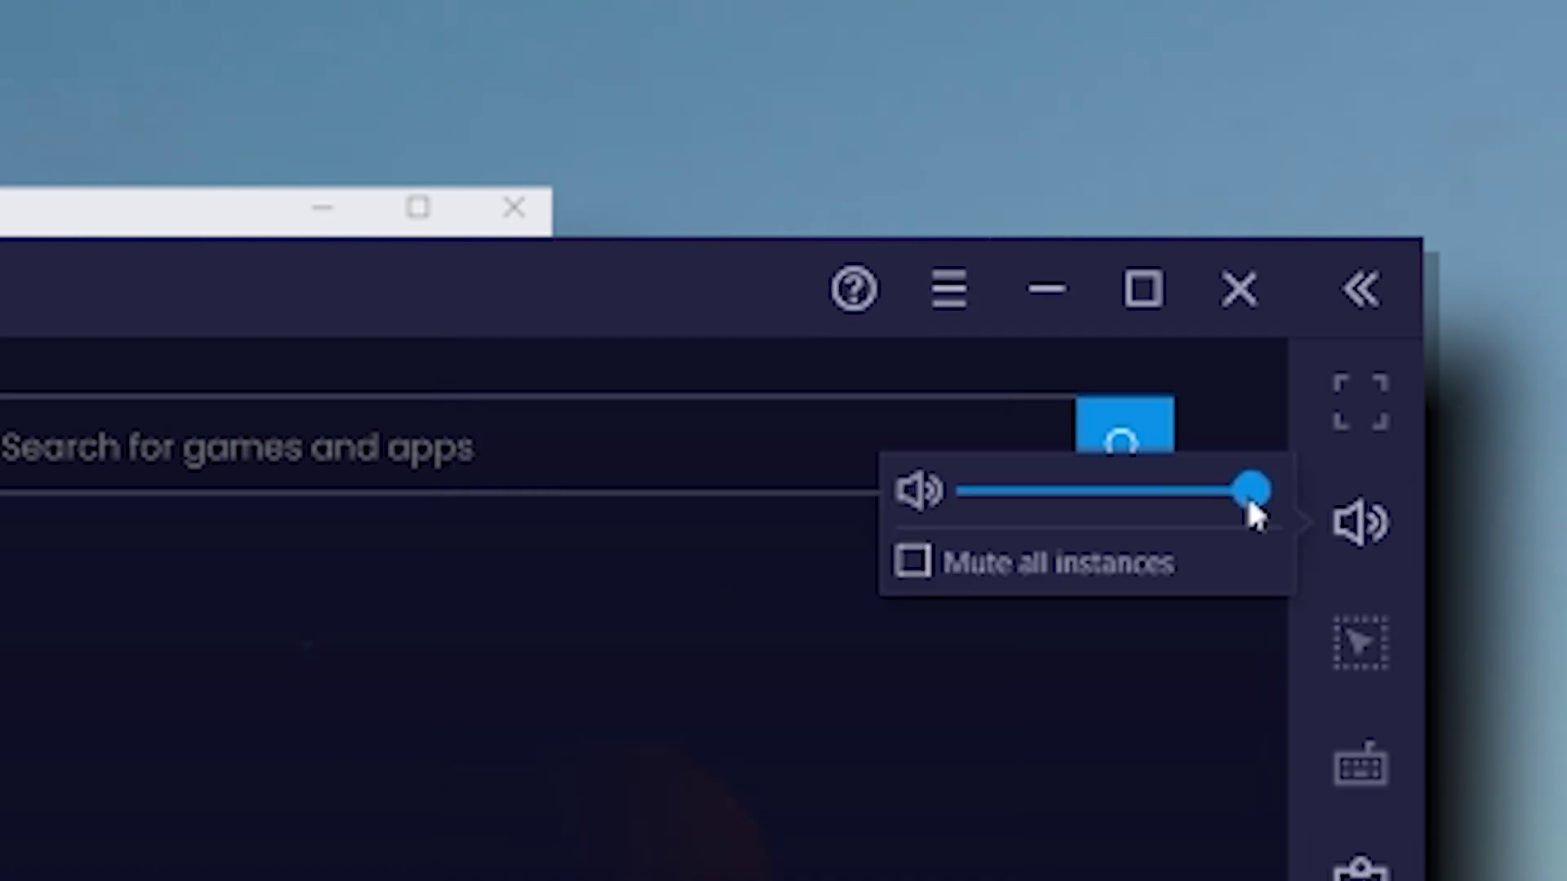
drag(1246, 493, 906, 529)
click(913, 561)
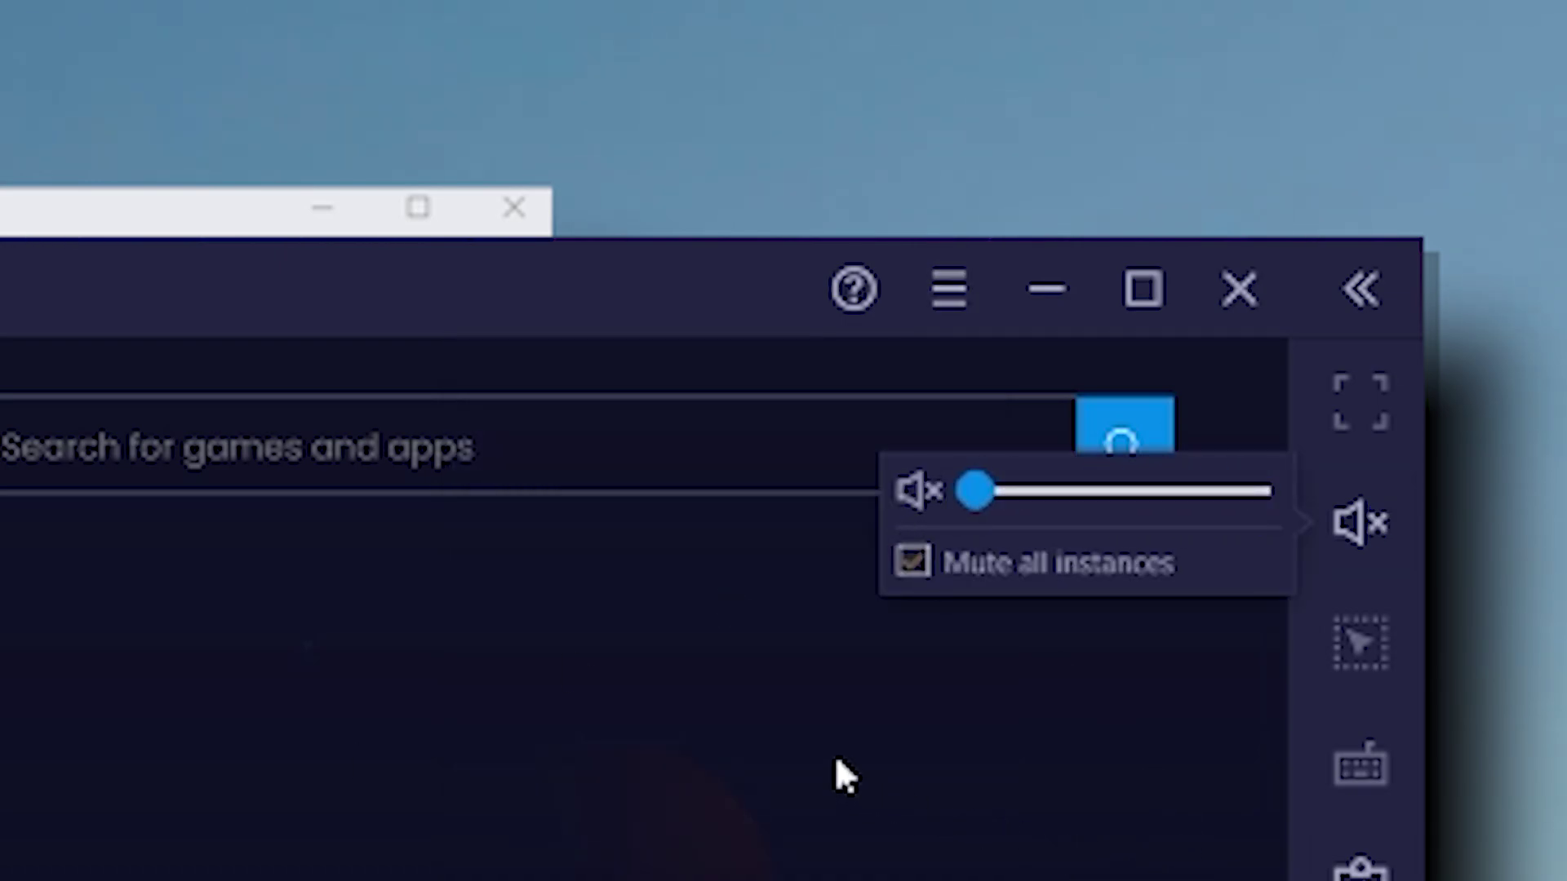
click(1355, 522)
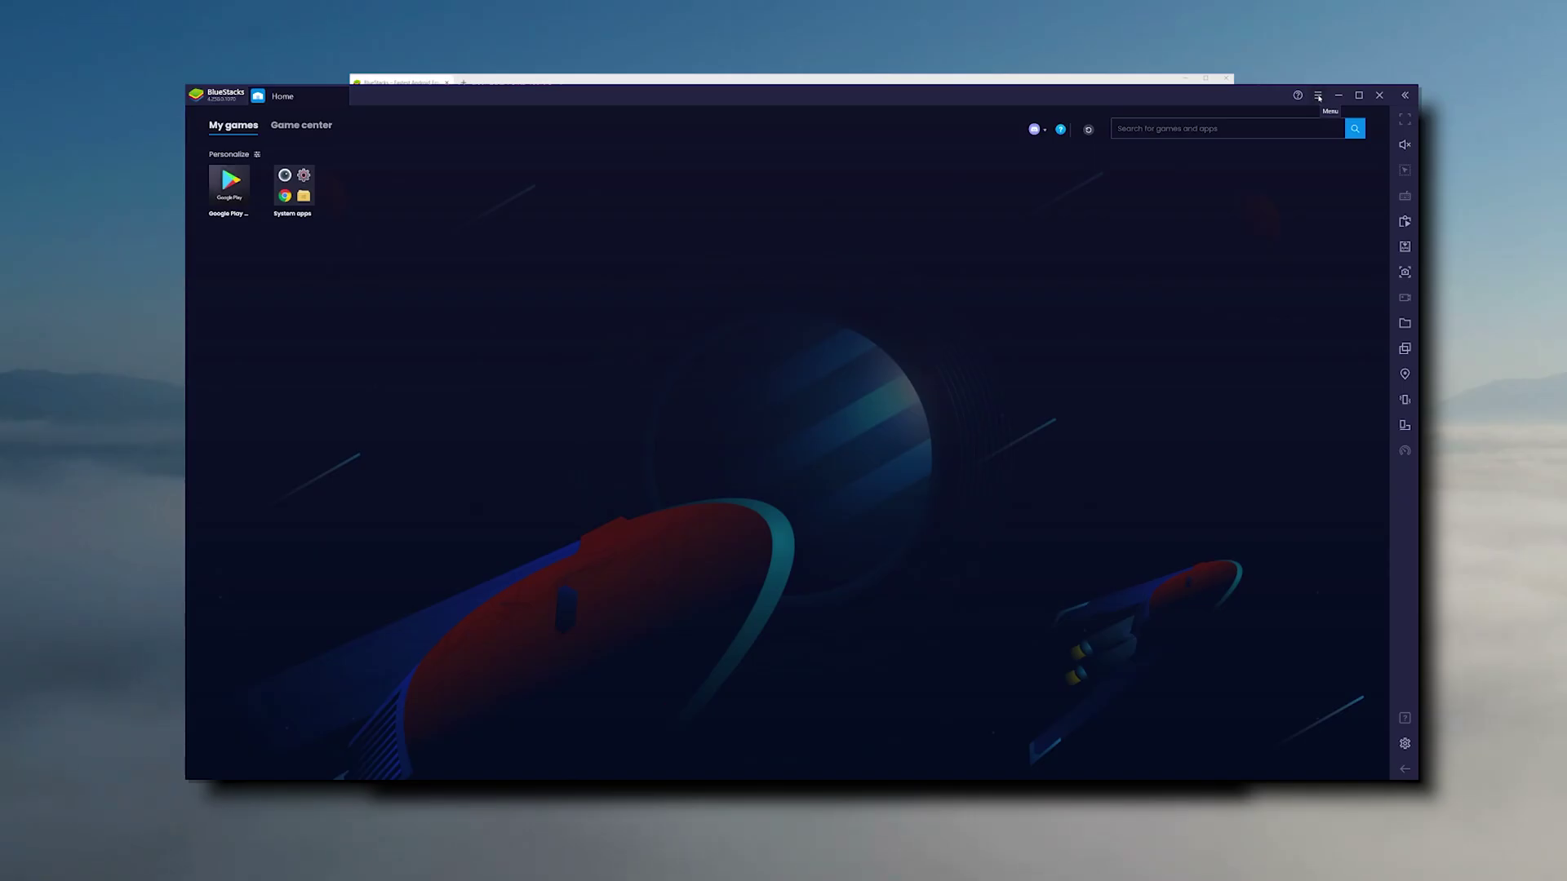
Step: Open the BlueStacks settings and examine the CPU and RAM choices for engine performance
click(1318, 96)
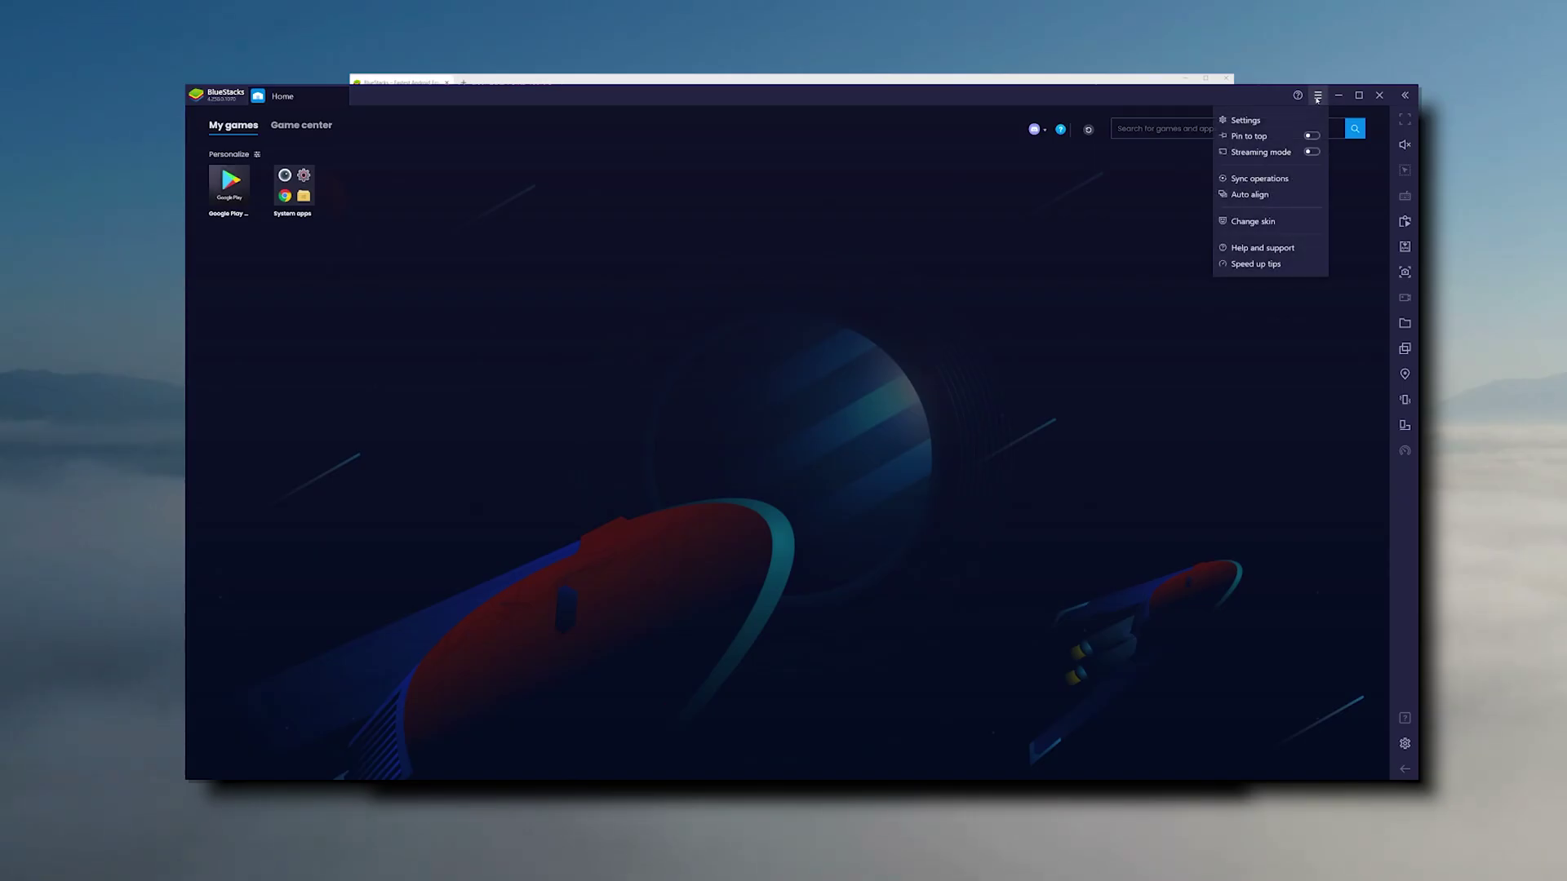
click(1249, 121)
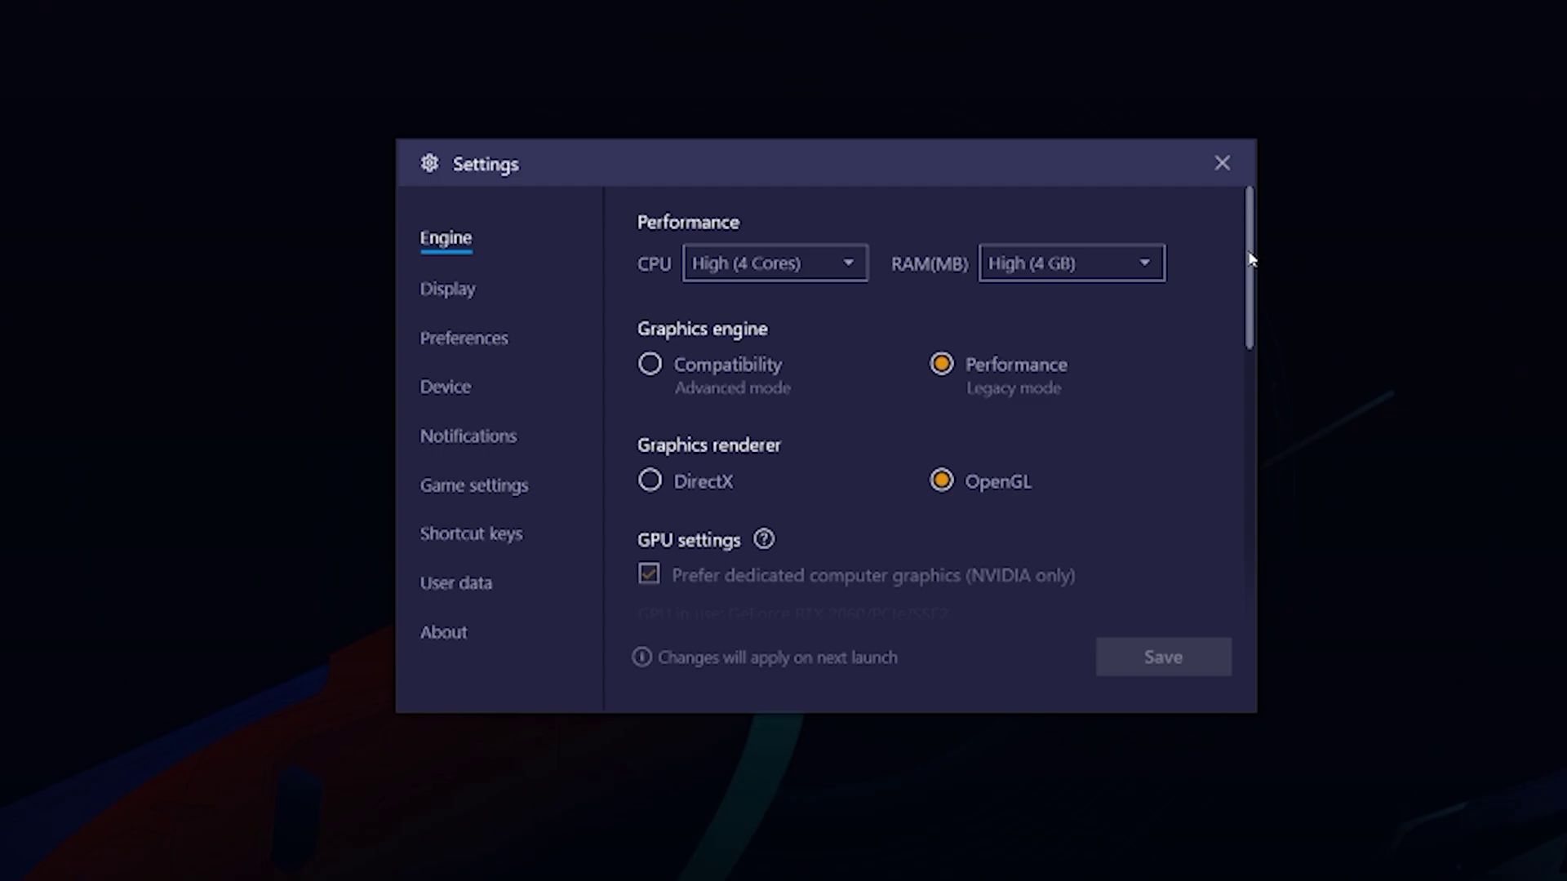
drag(1251, 260, 1253, 220)
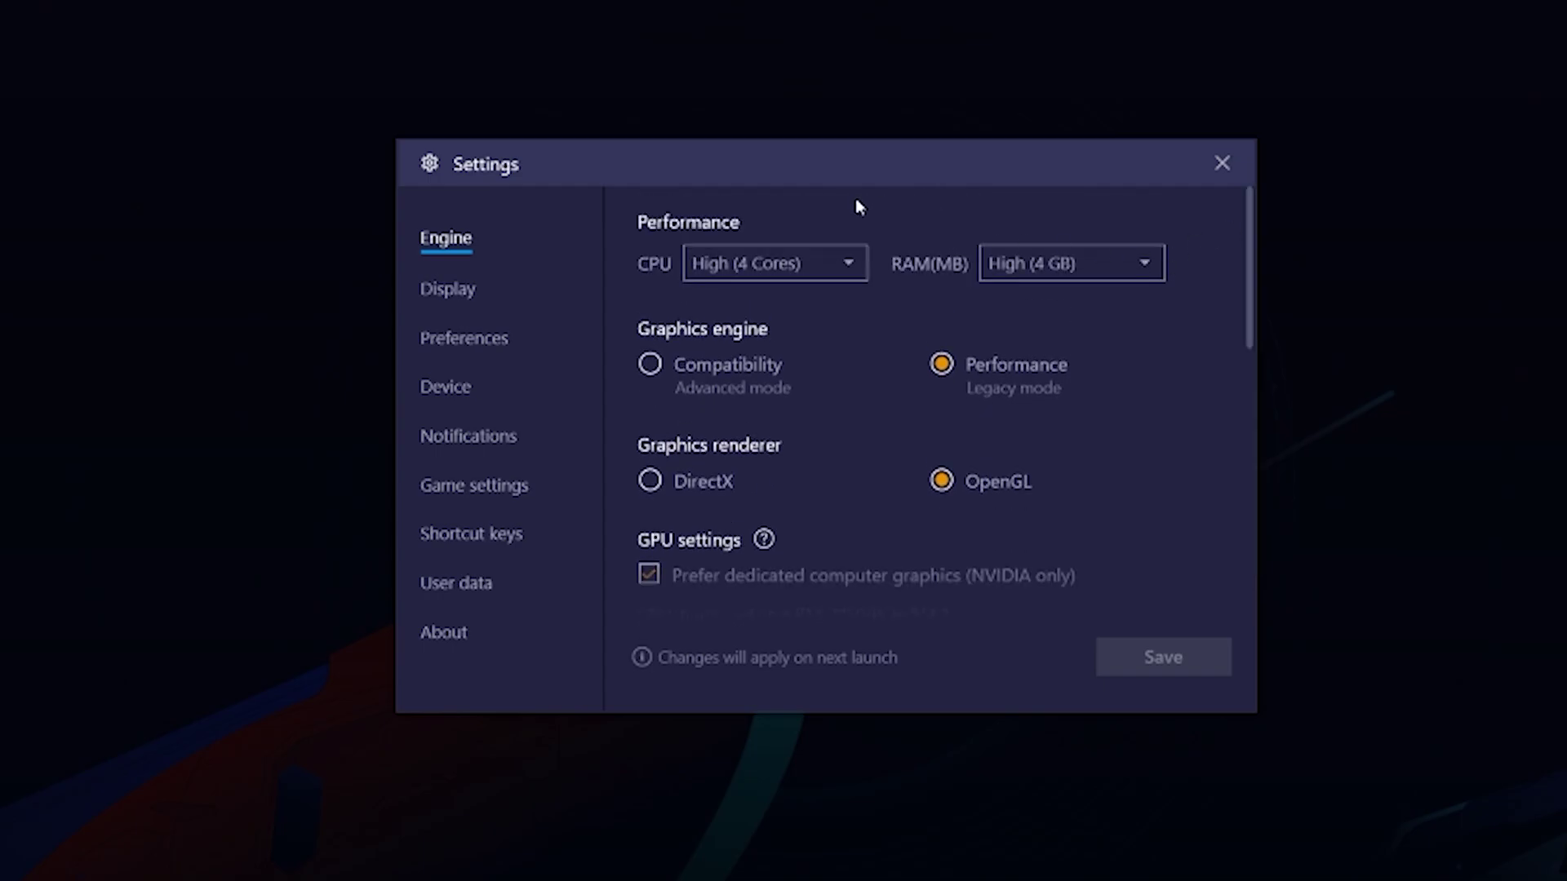
click(853, 262)
click(854, 262)
click(1108, 267)
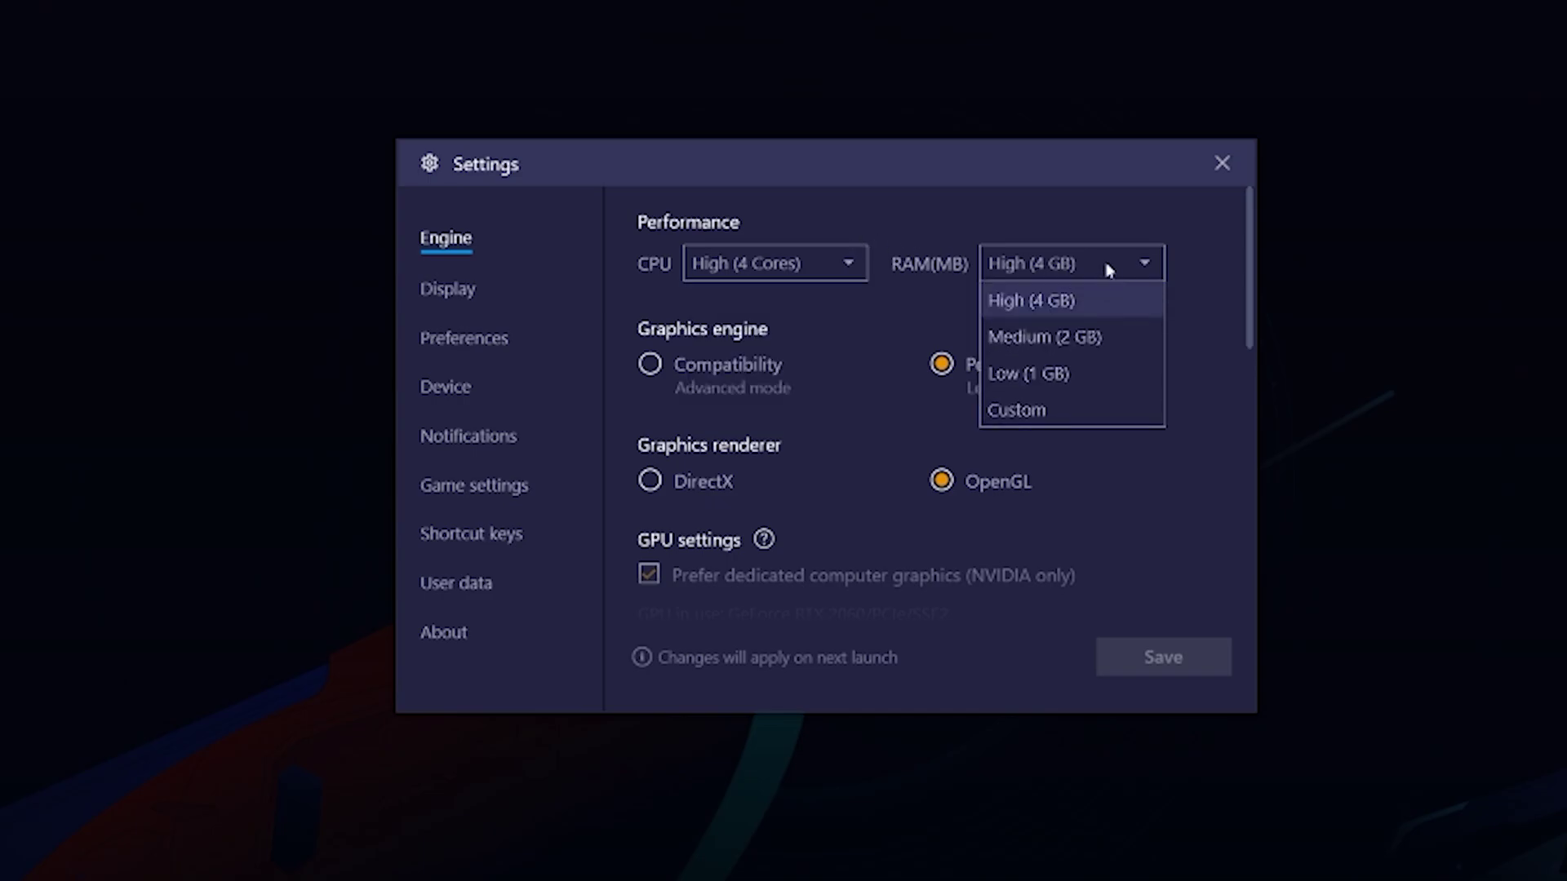
click(1098, 219)
Step: Review the remaining engine settings: graphics renderer, GPU, ASTC texture, frame rate and ABI
drag(1248, 244, 1247, 330)
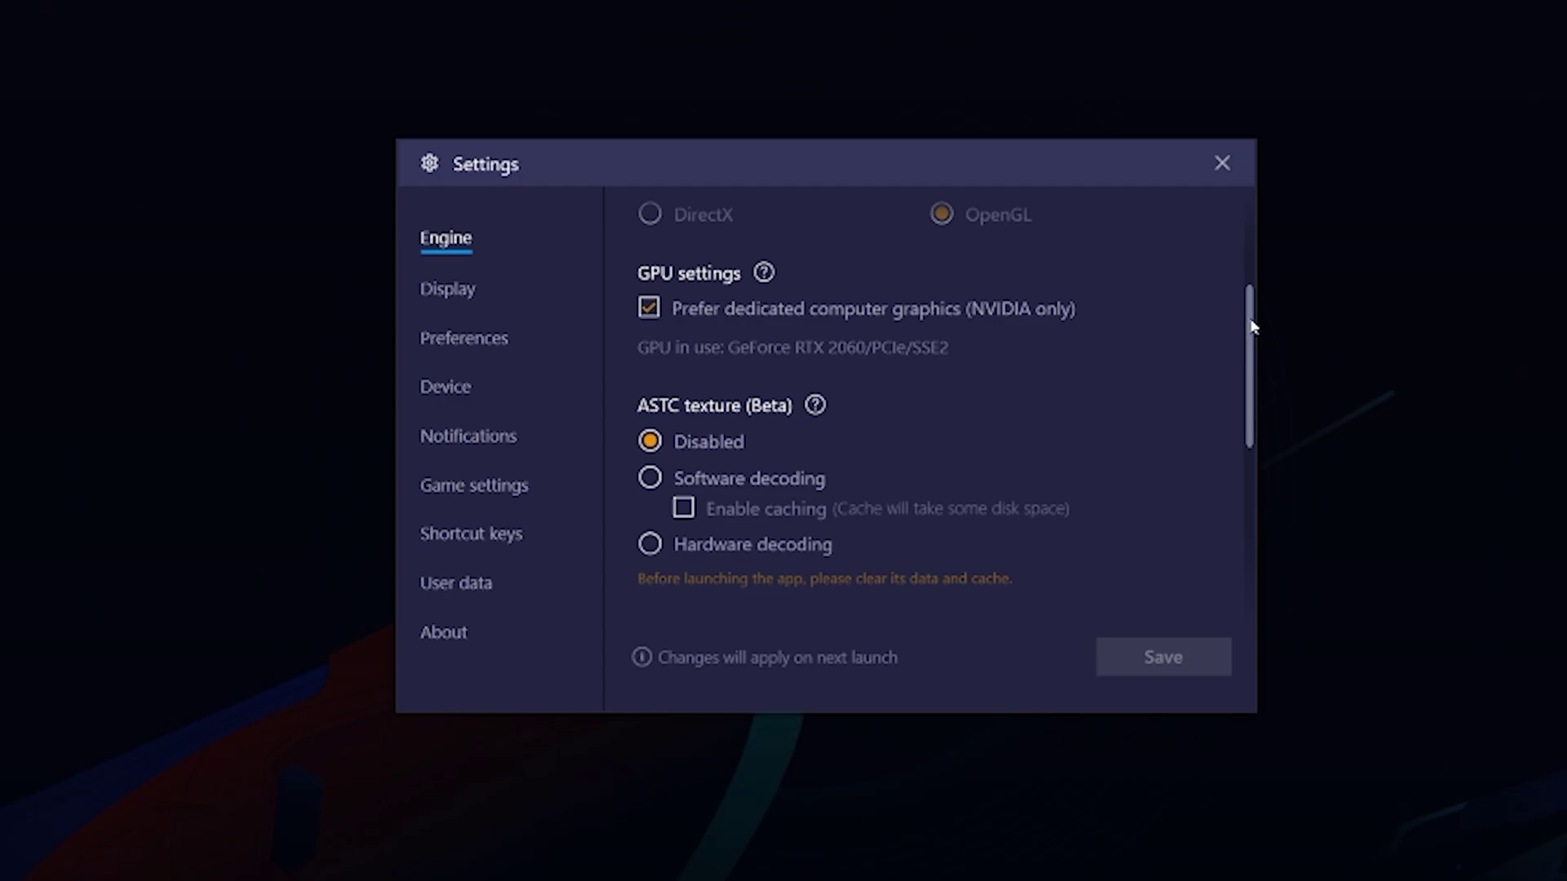
scroll(1171, 321, down, 1)
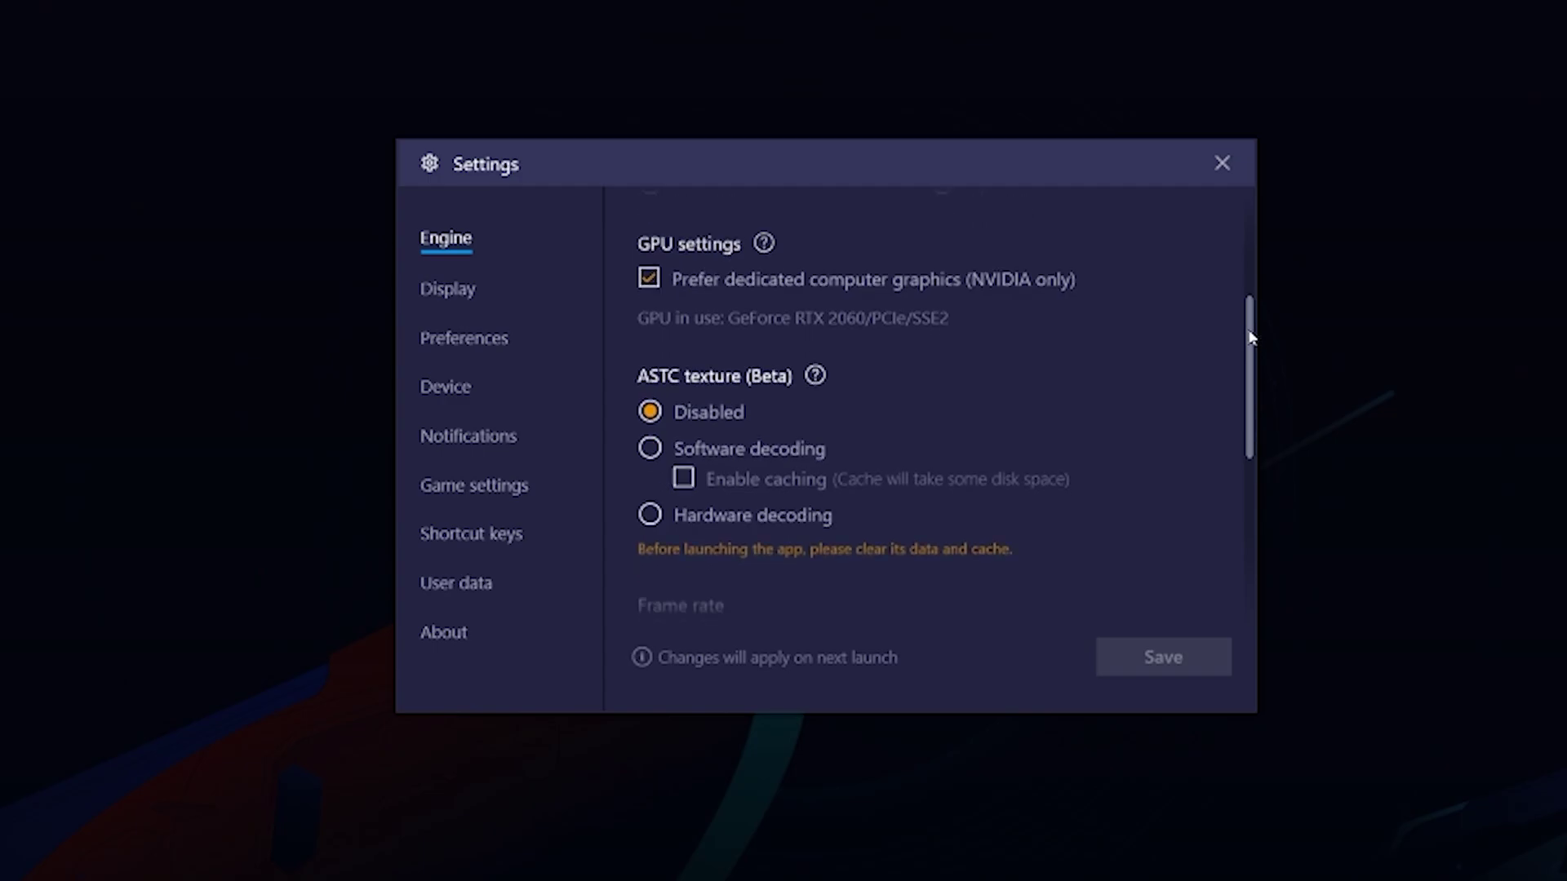
drag(1247, 339, 1245, 301)
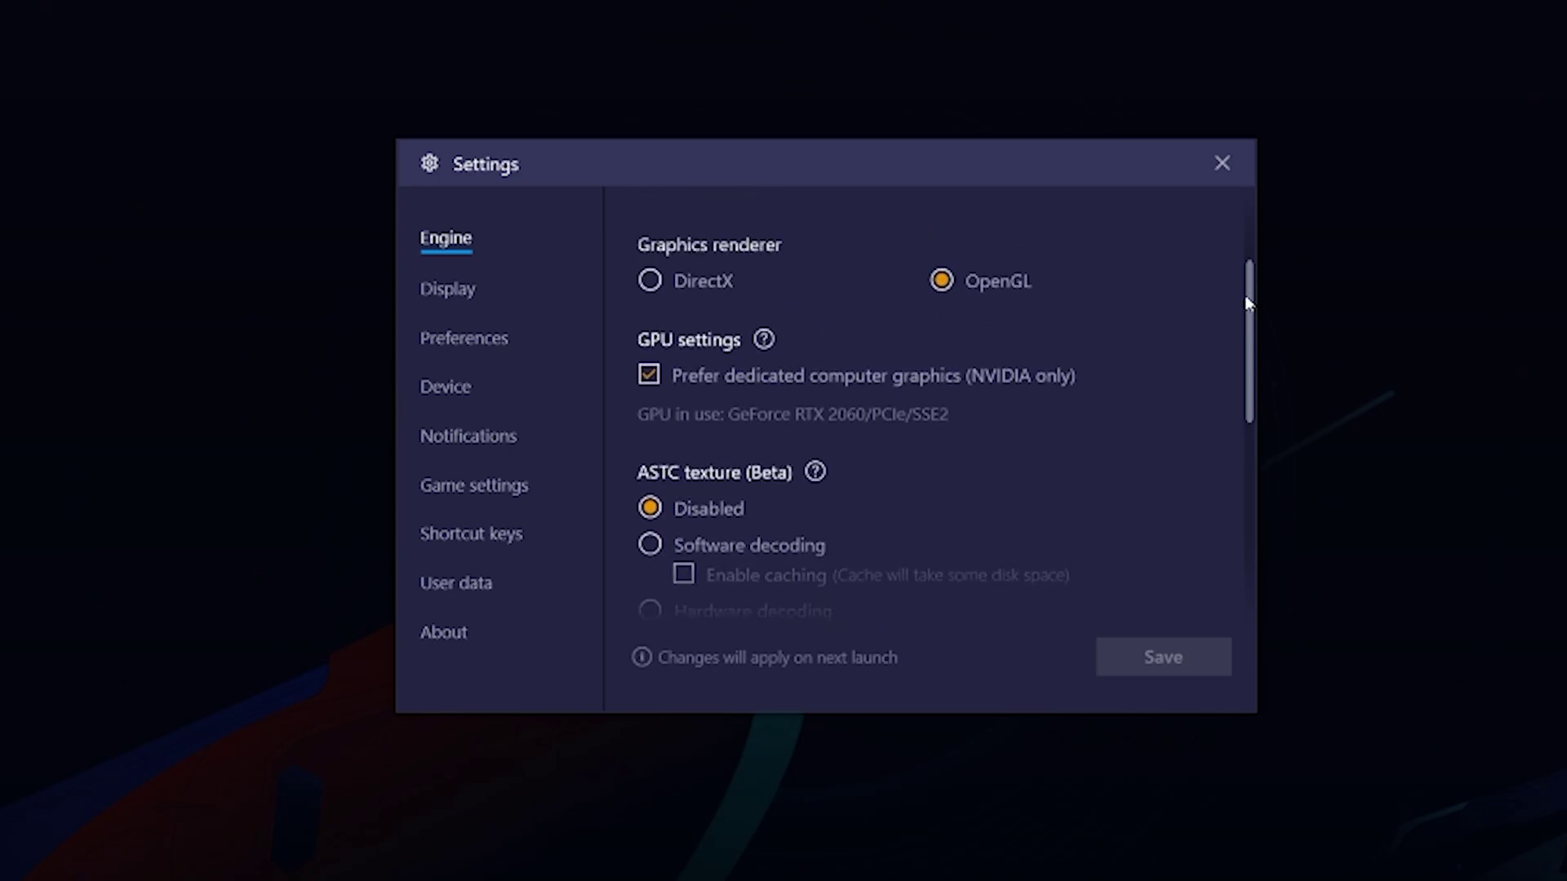
scroll(1245, 302, down, 2)
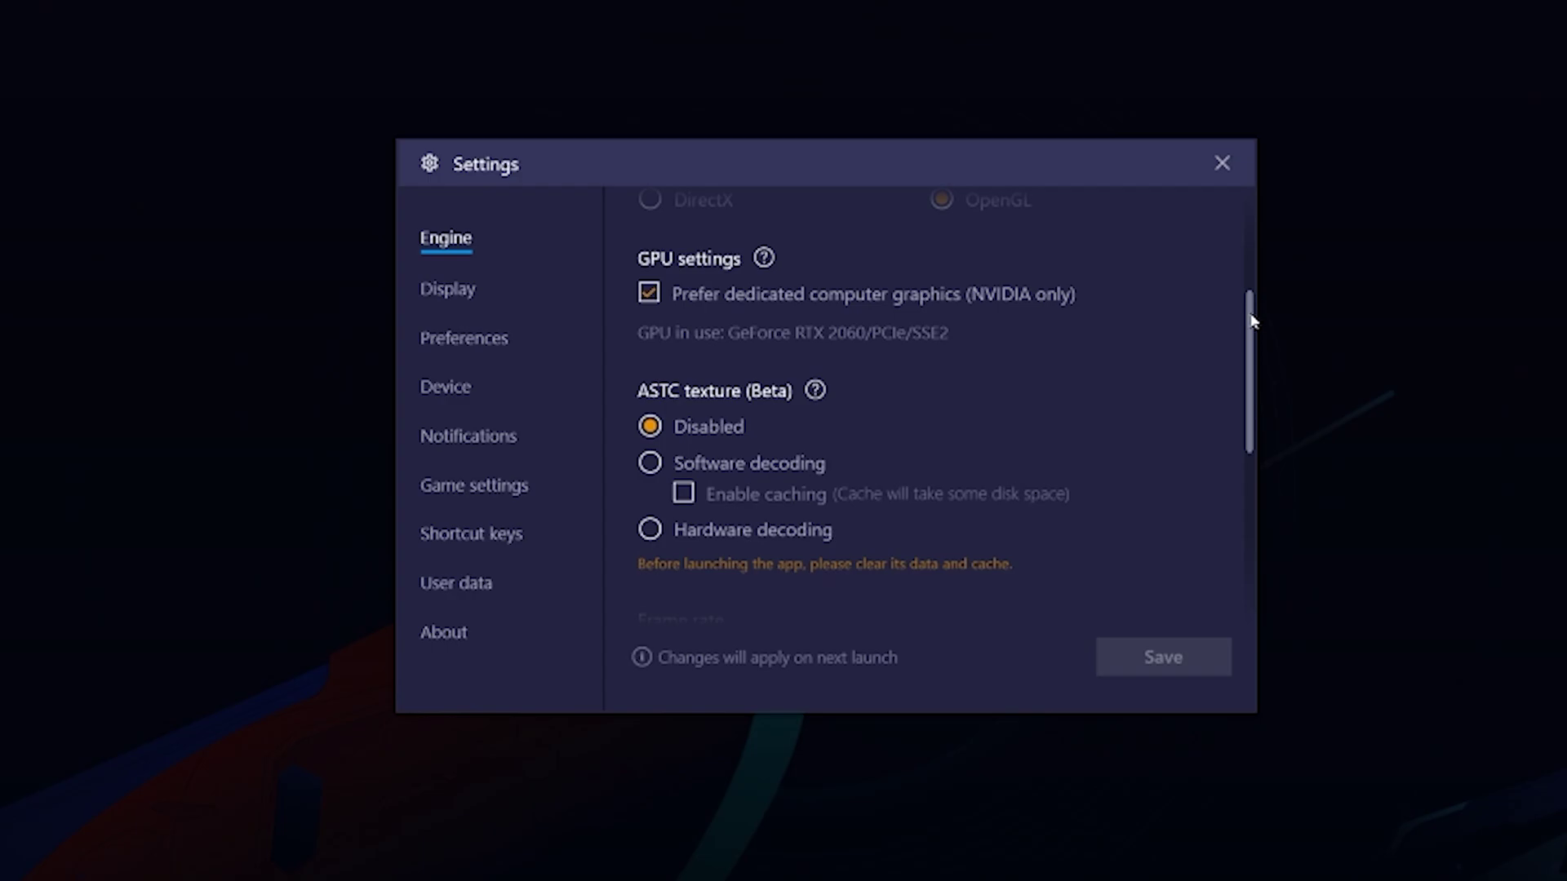
drag(1253, 320, 1252, 340)
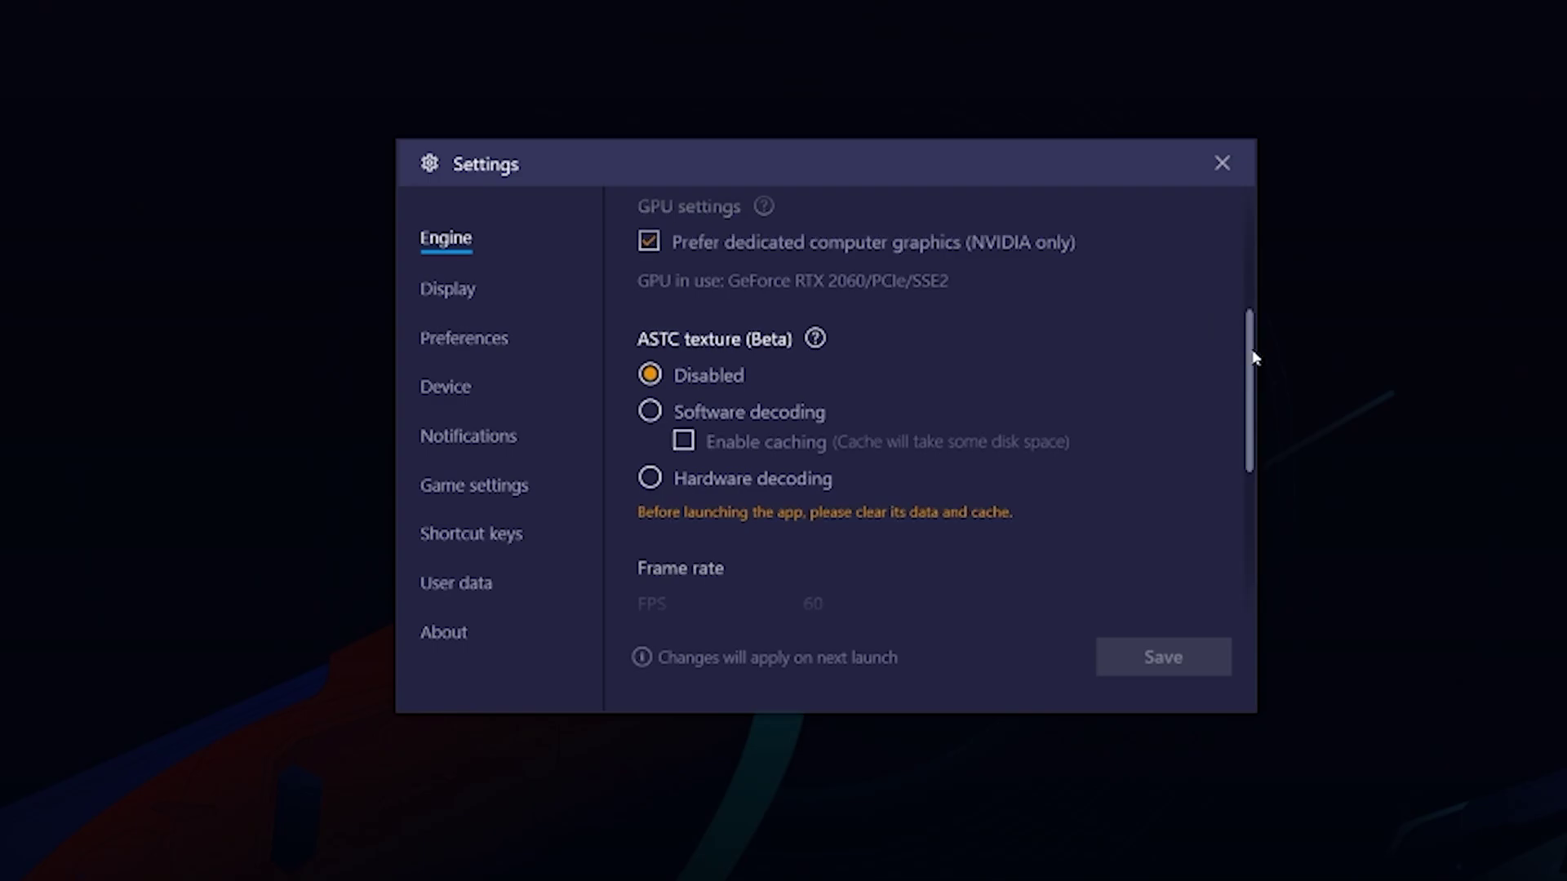
scroll(1255, 357, up, 2)
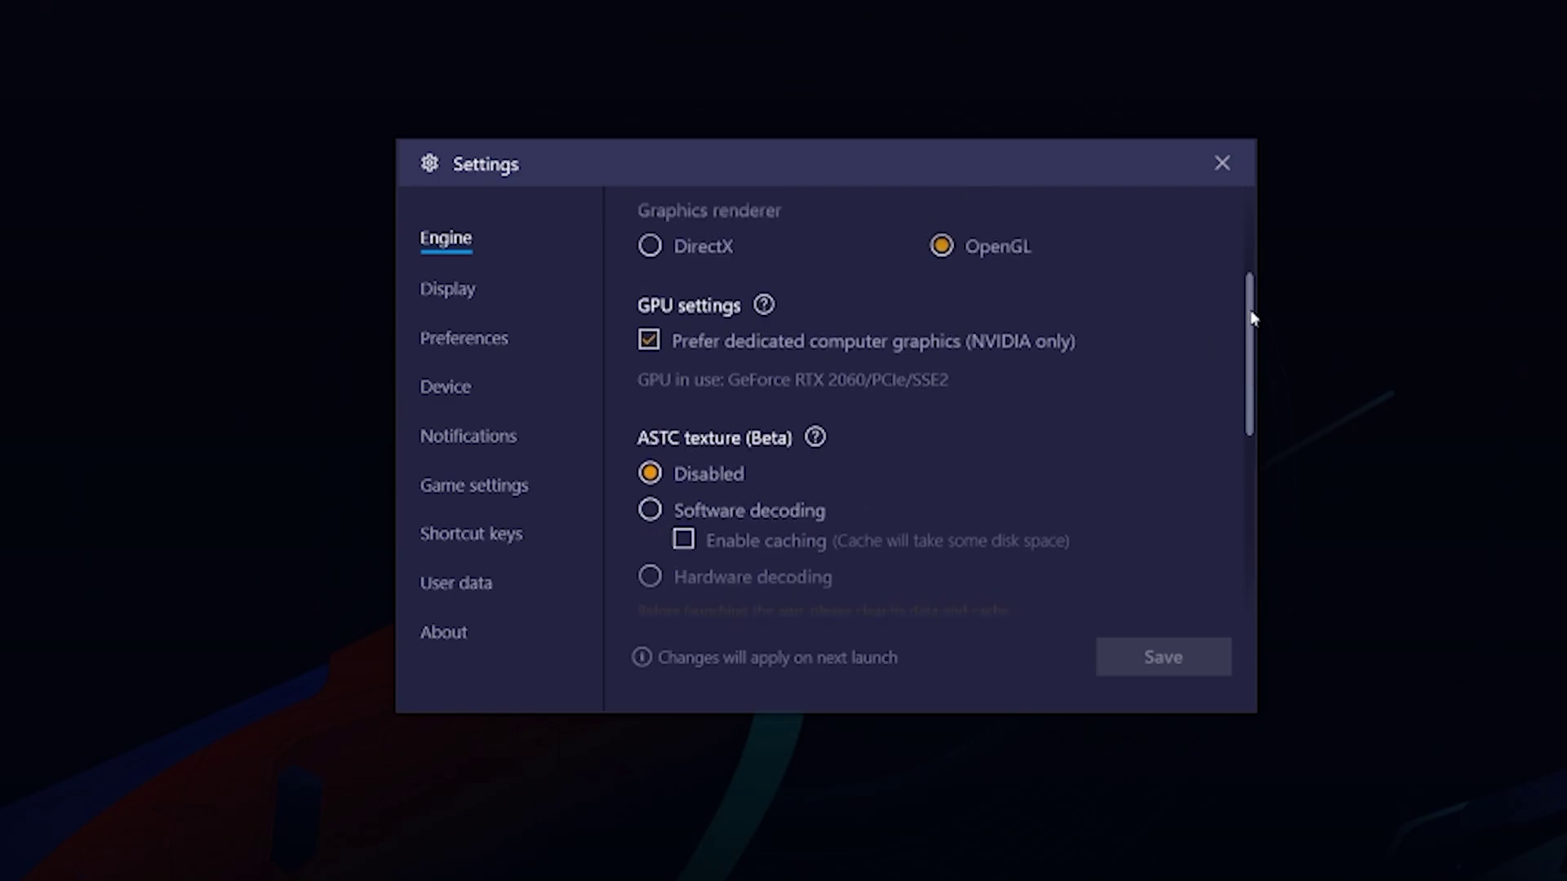
drag(1249, 306, 1226, 563)
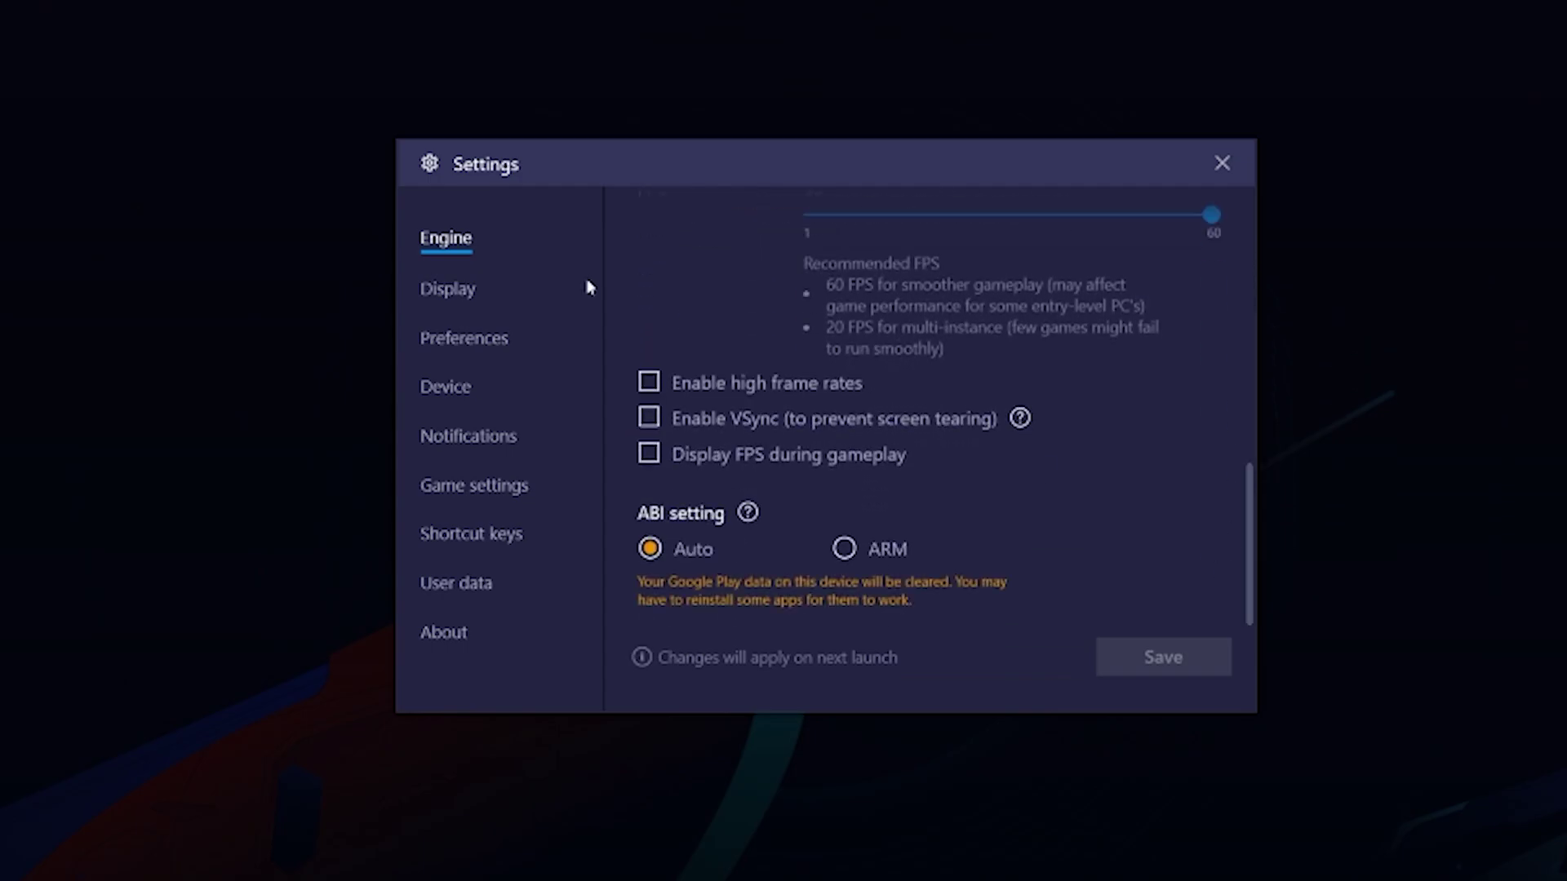
Step: Check the display resolution modes, keeping Landscape (Tablet mode), and review the gamepad and platform preferences
click(495, 314)
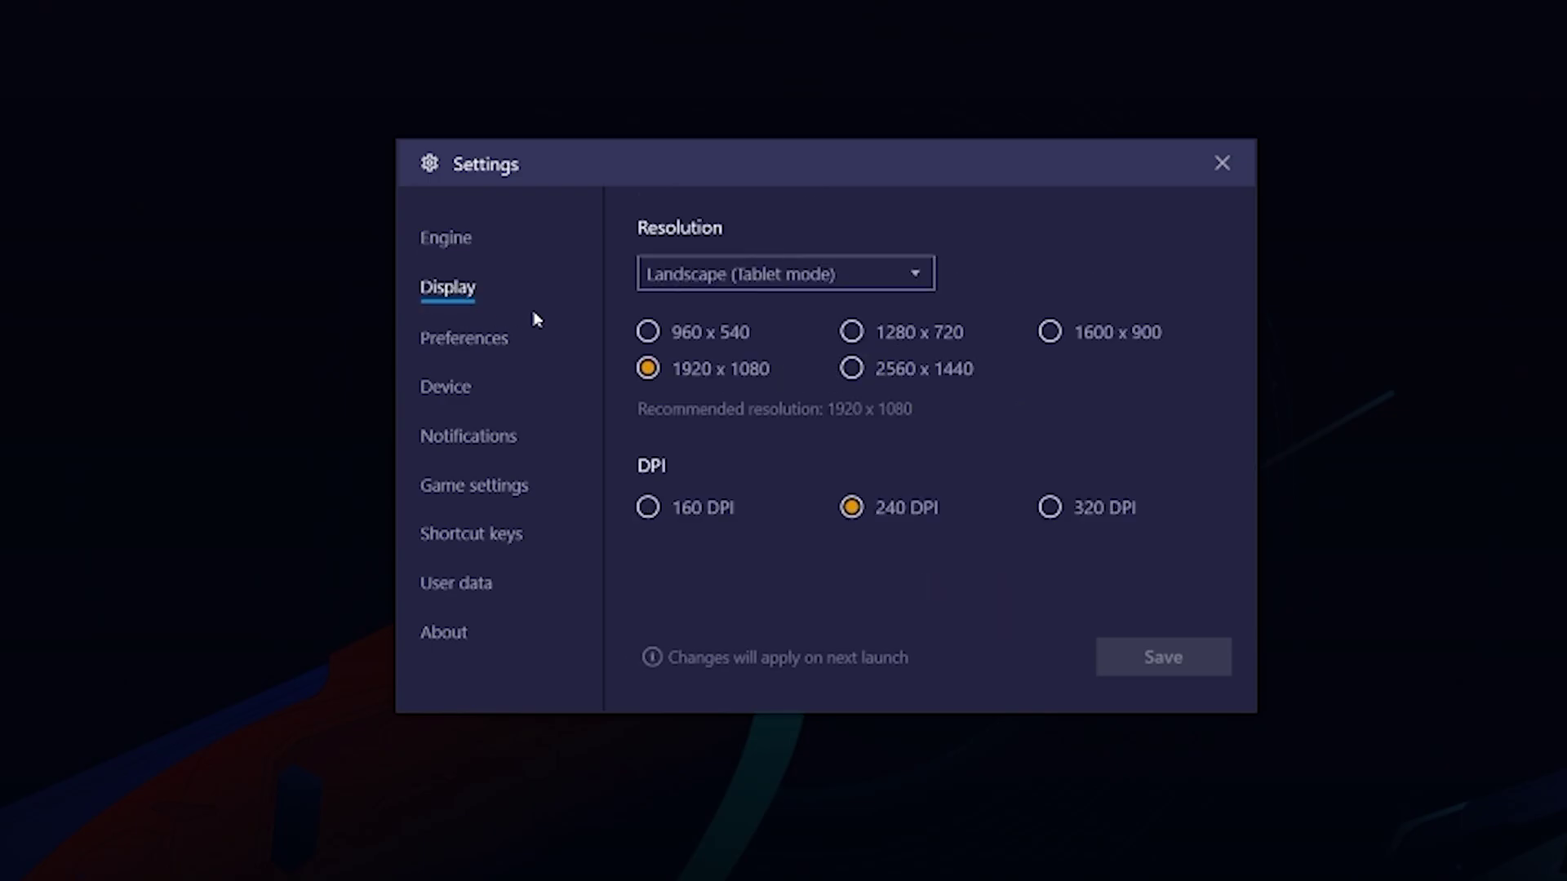
click(917, 271)
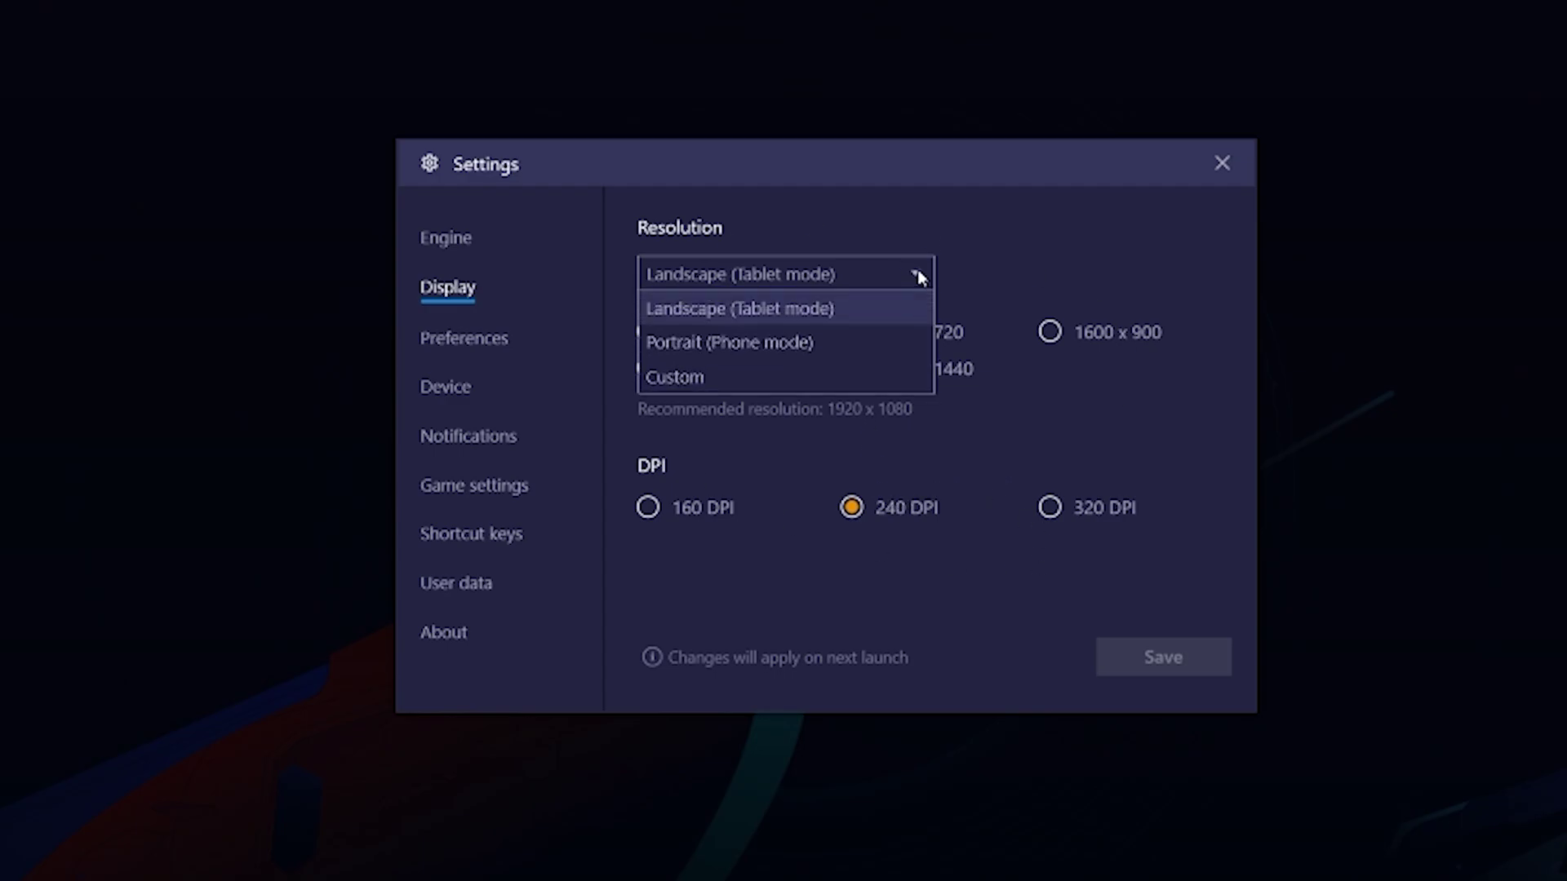
click(912, 306)
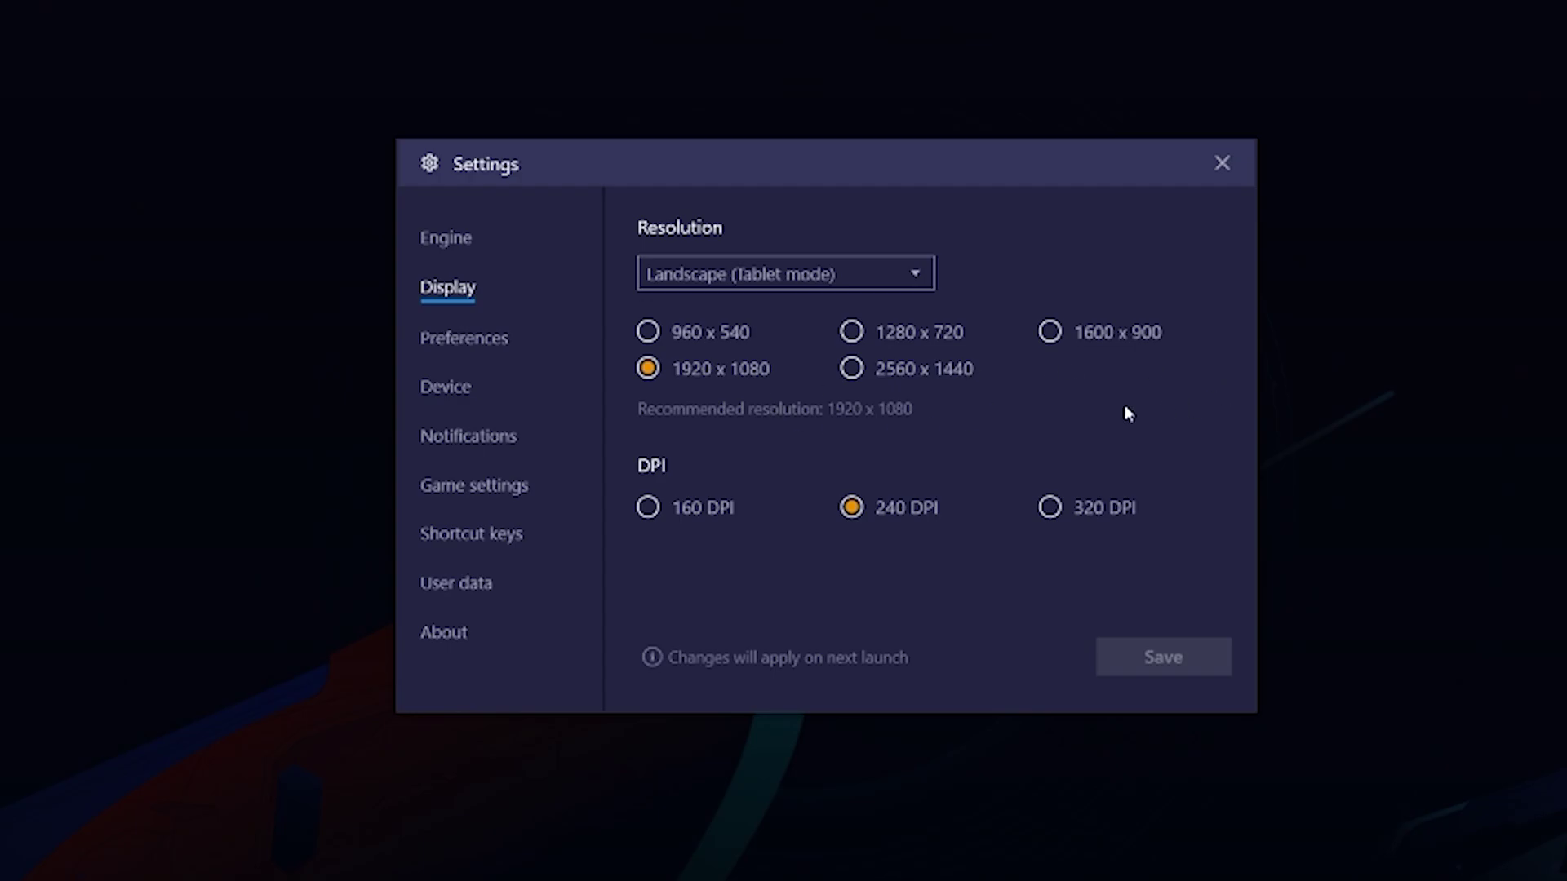
click(445, 337)
scroll(983, 496, down, 1)
scroll(983, 495, down, 8)
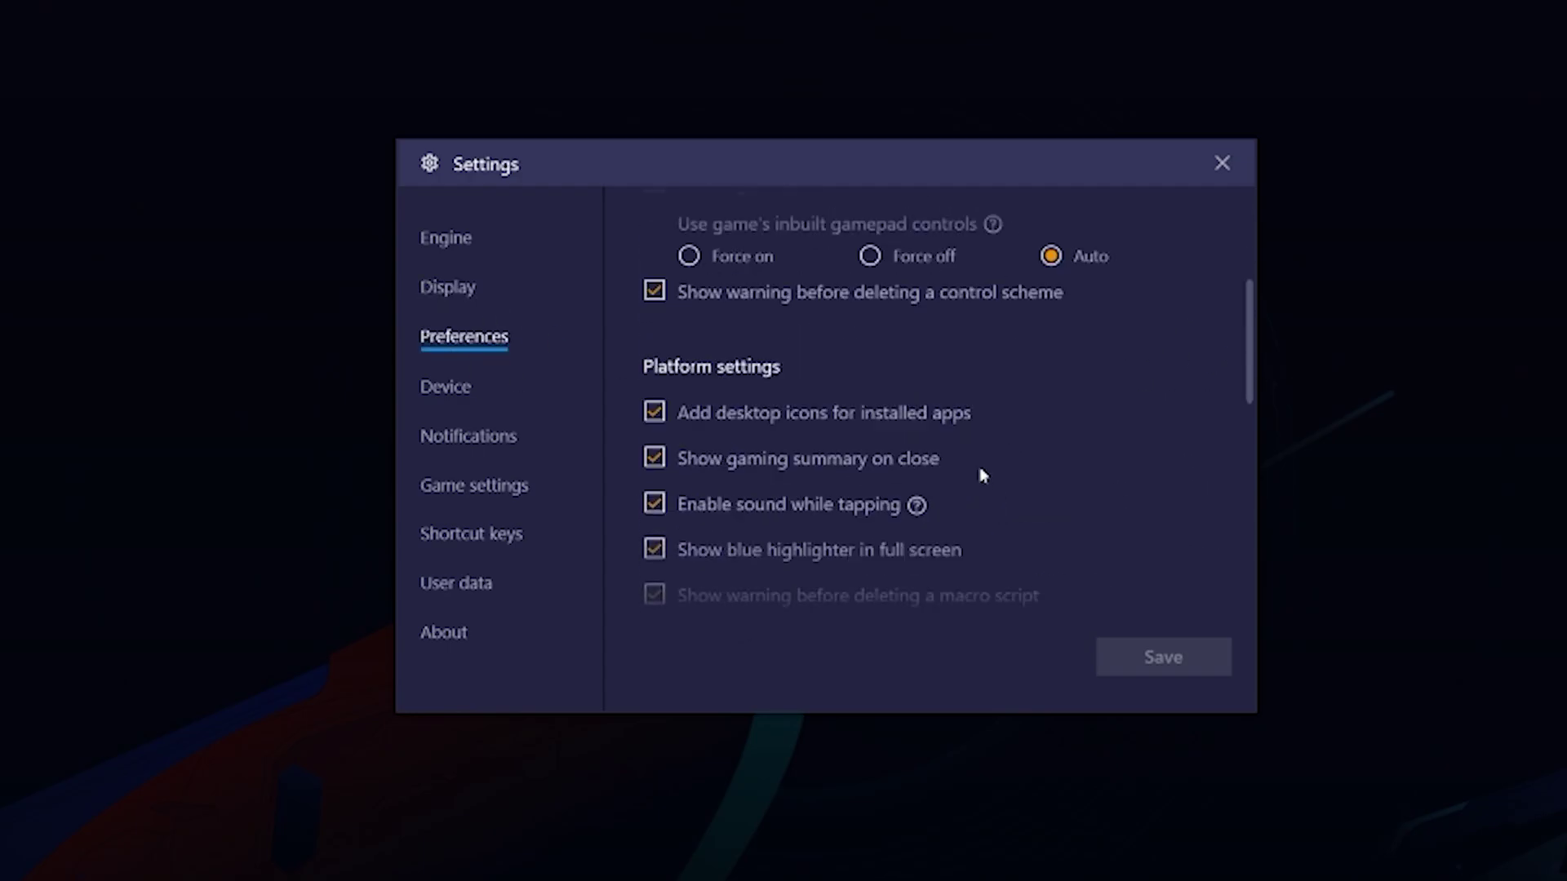
Step: Examine the predefined device profiles in the device settings without choosing another one
click(445, 386)
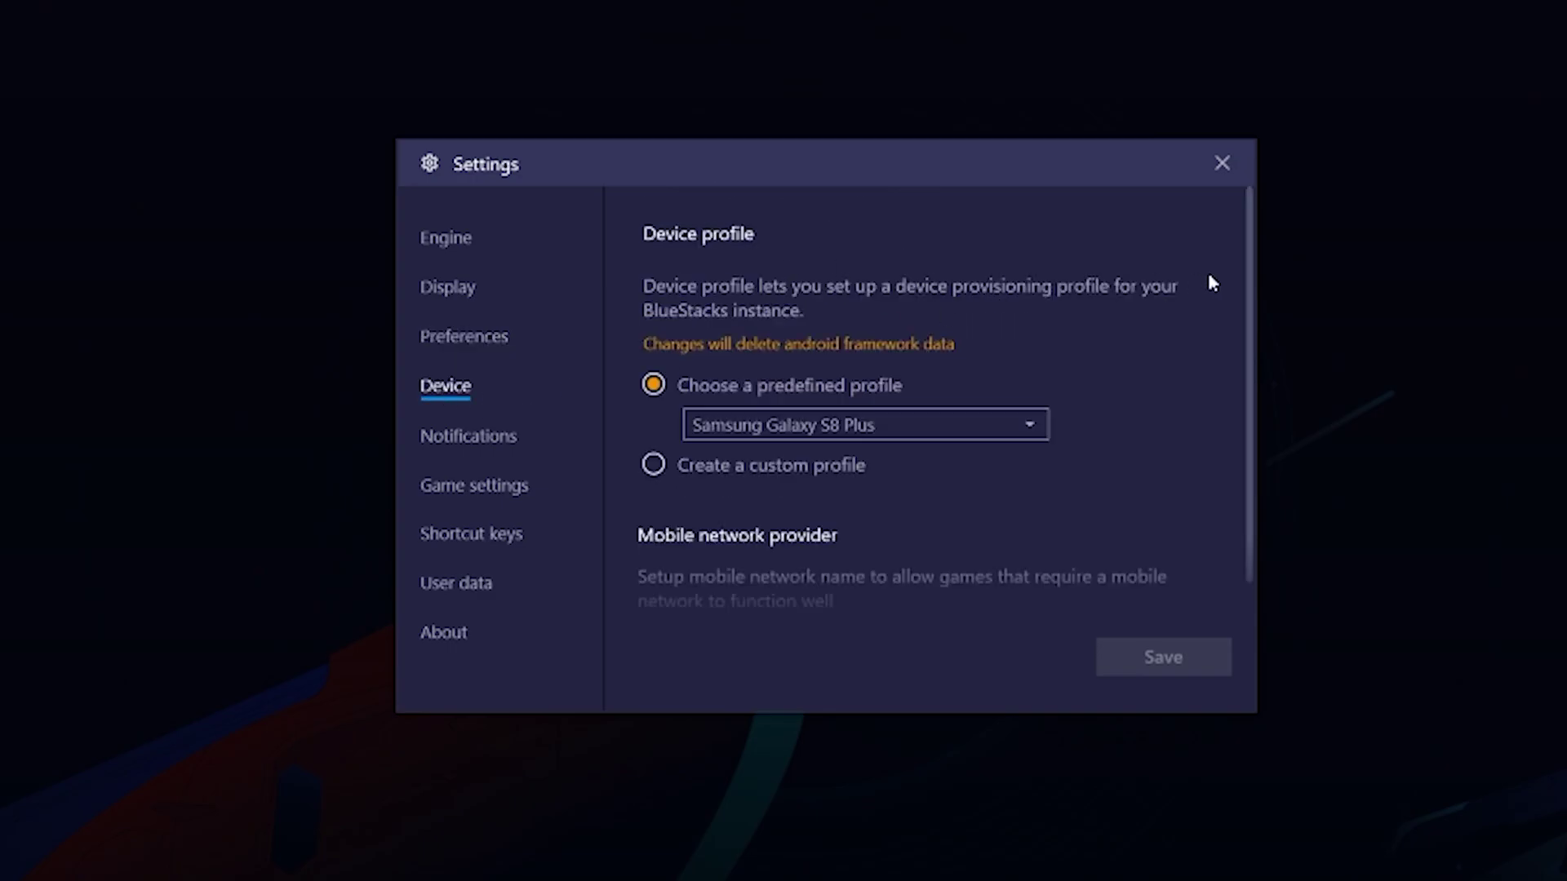
scroll(1248, 286, down, 1)
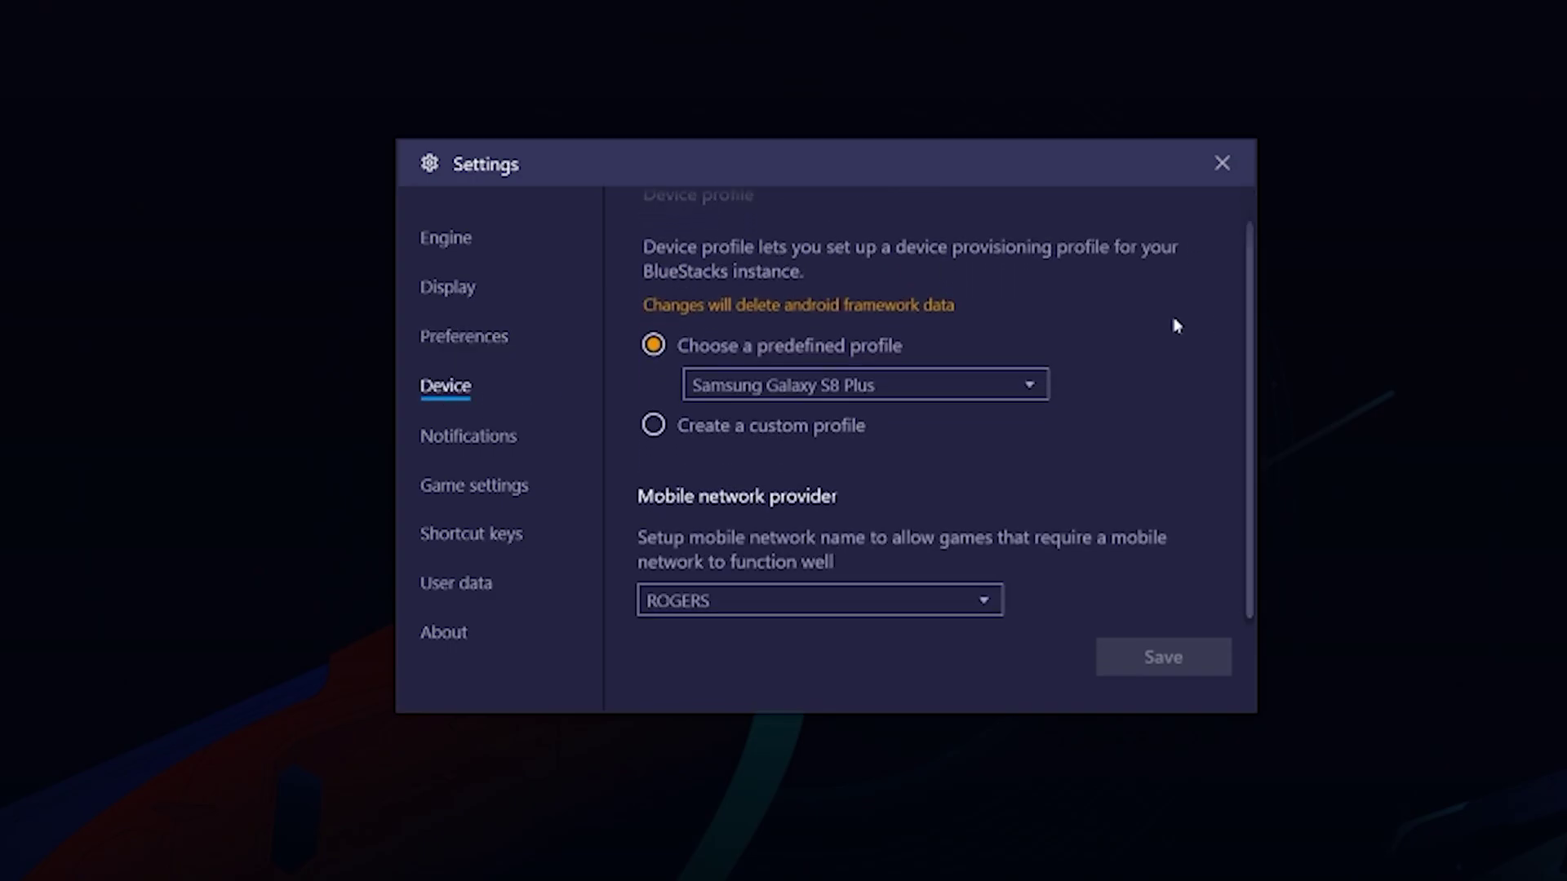
click(1033, 387)
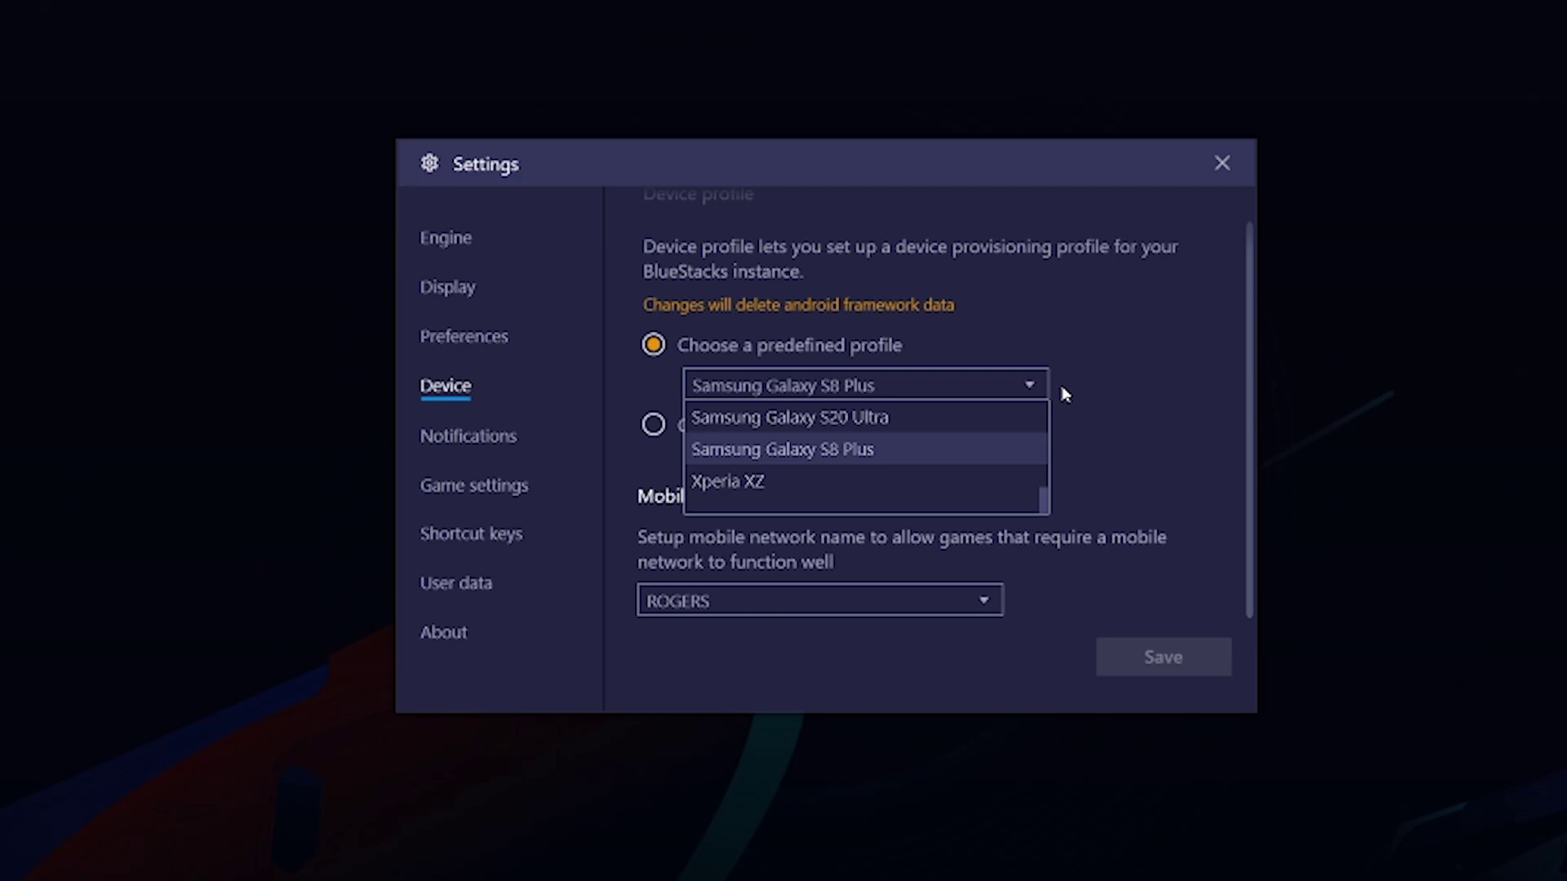
drag(1044, 502, 1042, 419)
click(1036, 390)
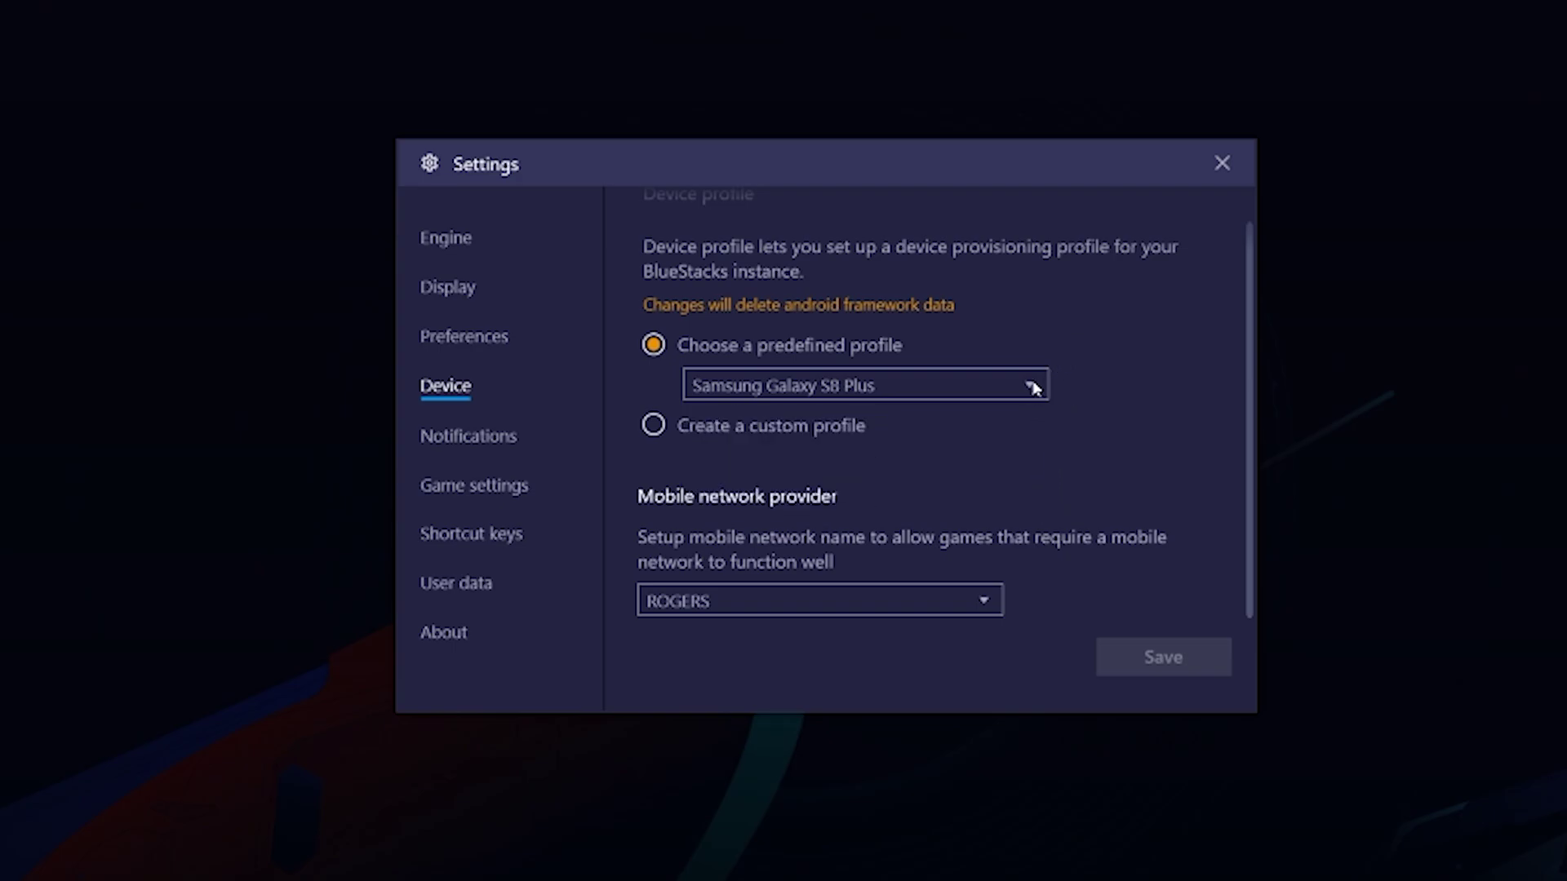
Step: Examine the mobile network provider choices and keep ROGERS selected
scroll(1066, 448, down, 1)
click(983, 591)
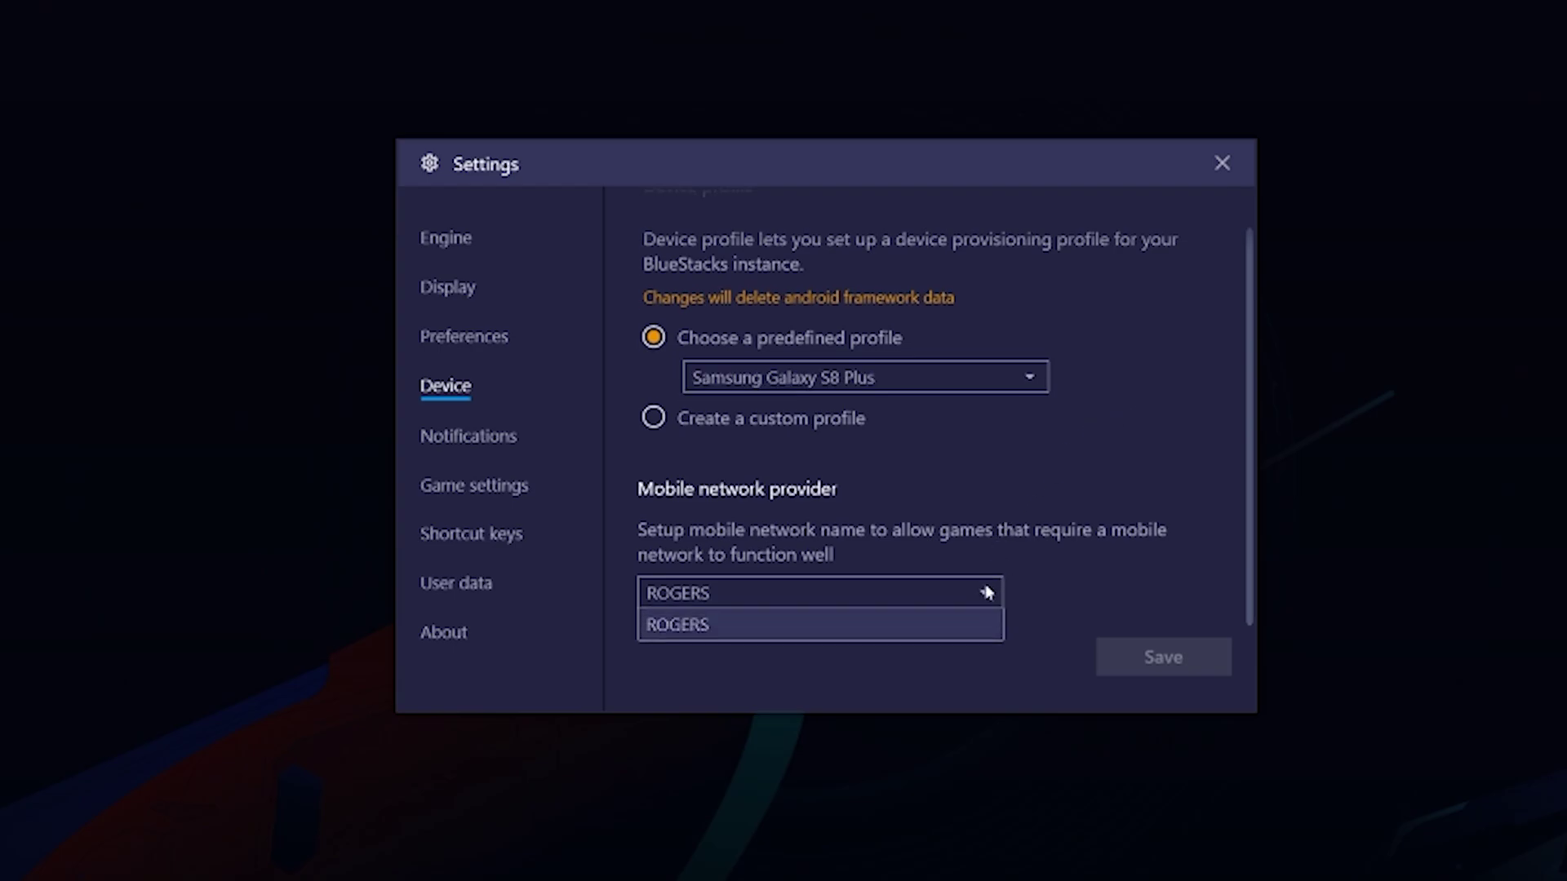
click(808, 624)
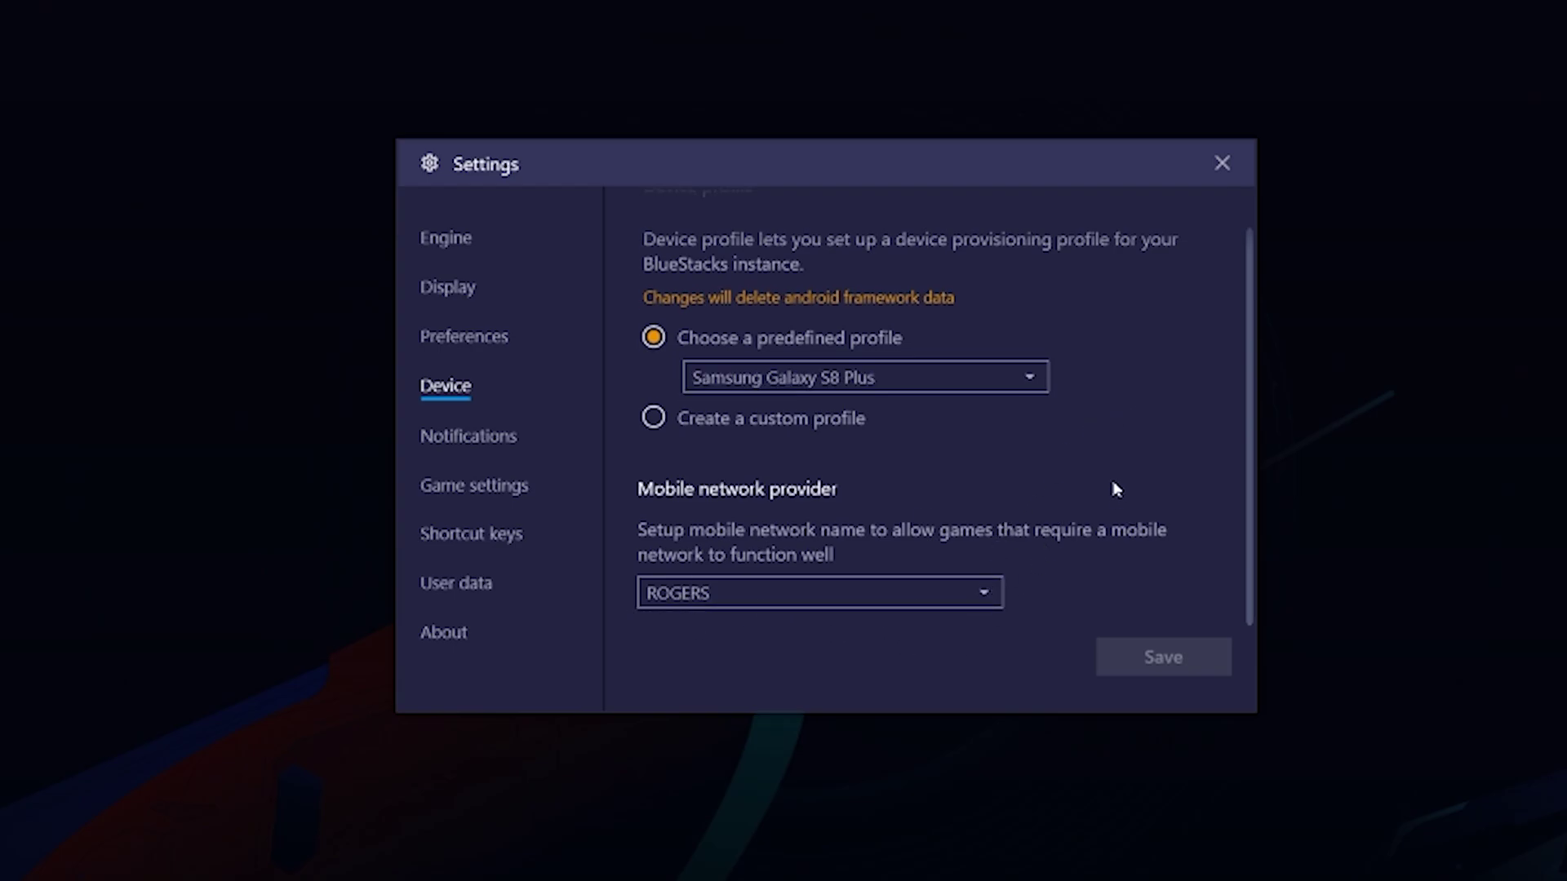
click(979, 591)
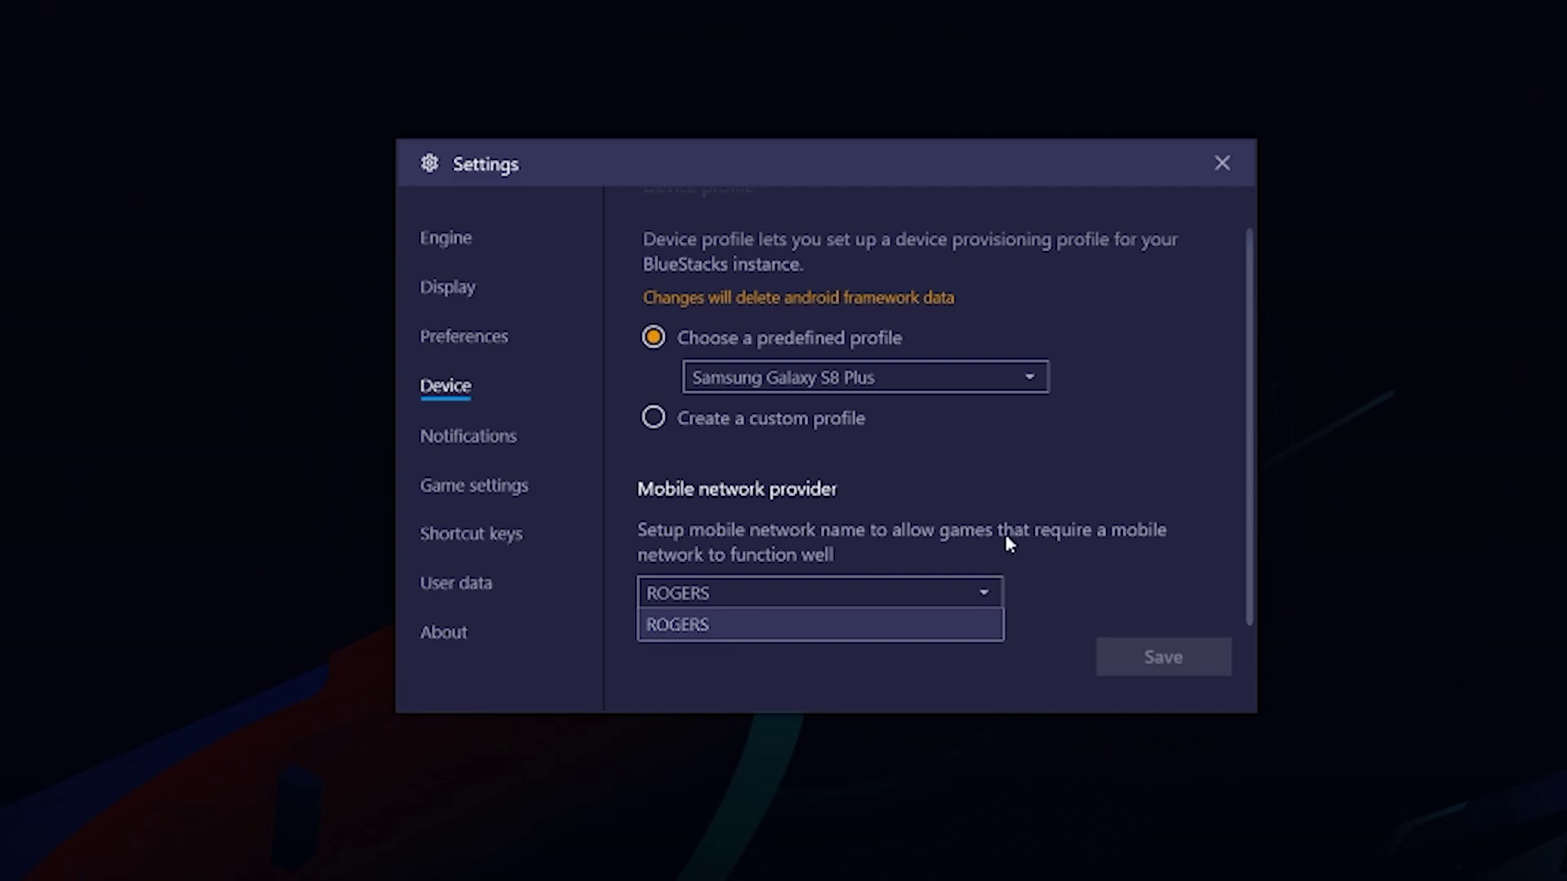
click(1010, 543)
click(944, 598)
click(1014, 479)
click(813, 606)
click(813, 617)
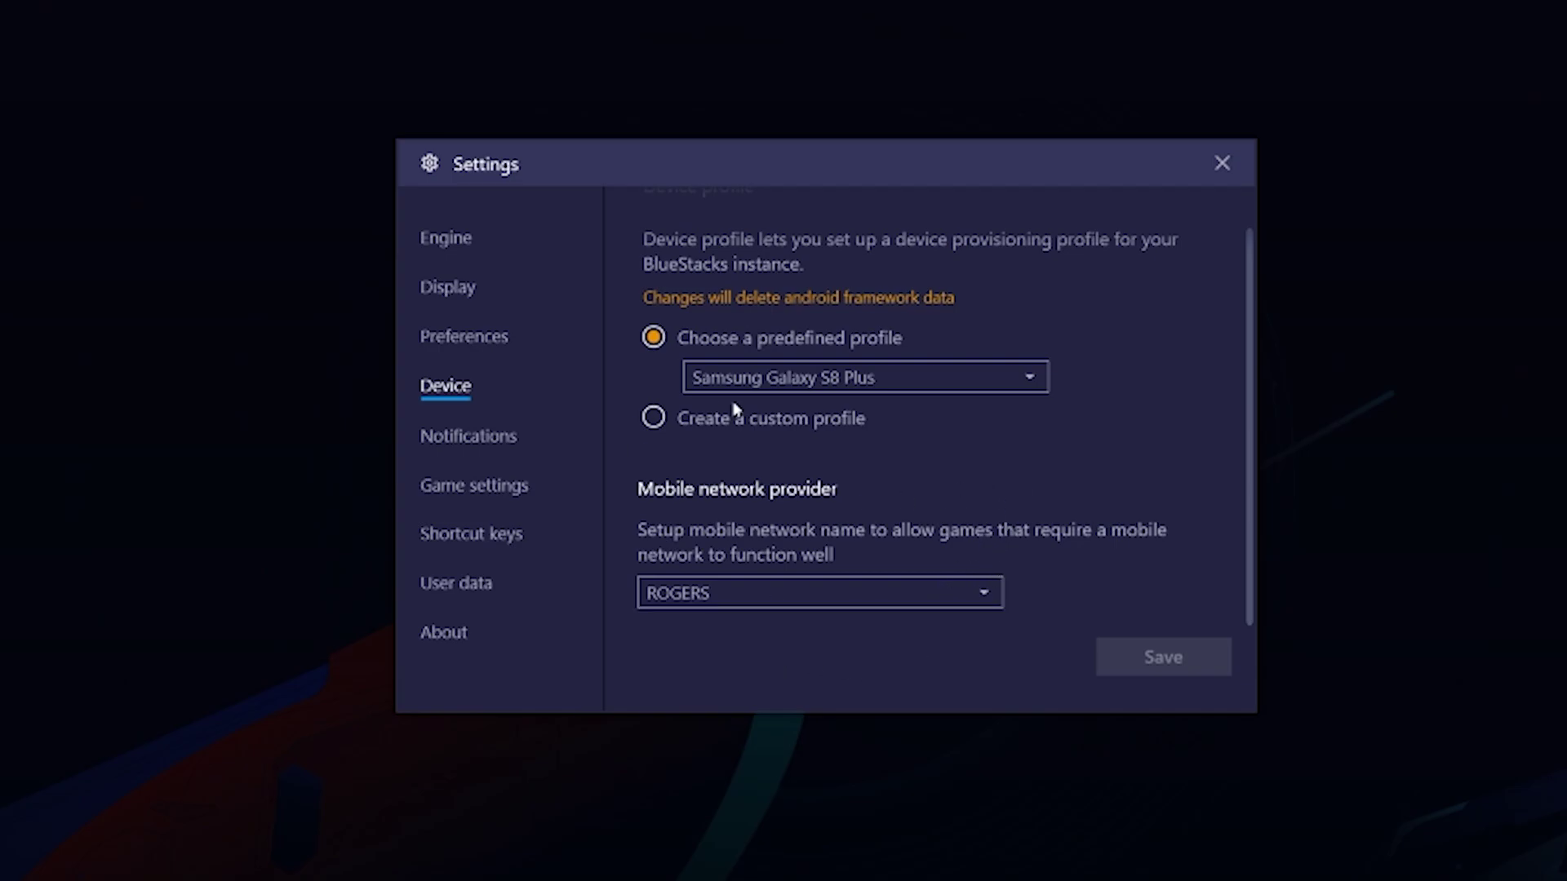
Step: Review the notification, game, shortcut key and user data settings and the BlueStacks version information
click(485, 436)
click(472, 484)
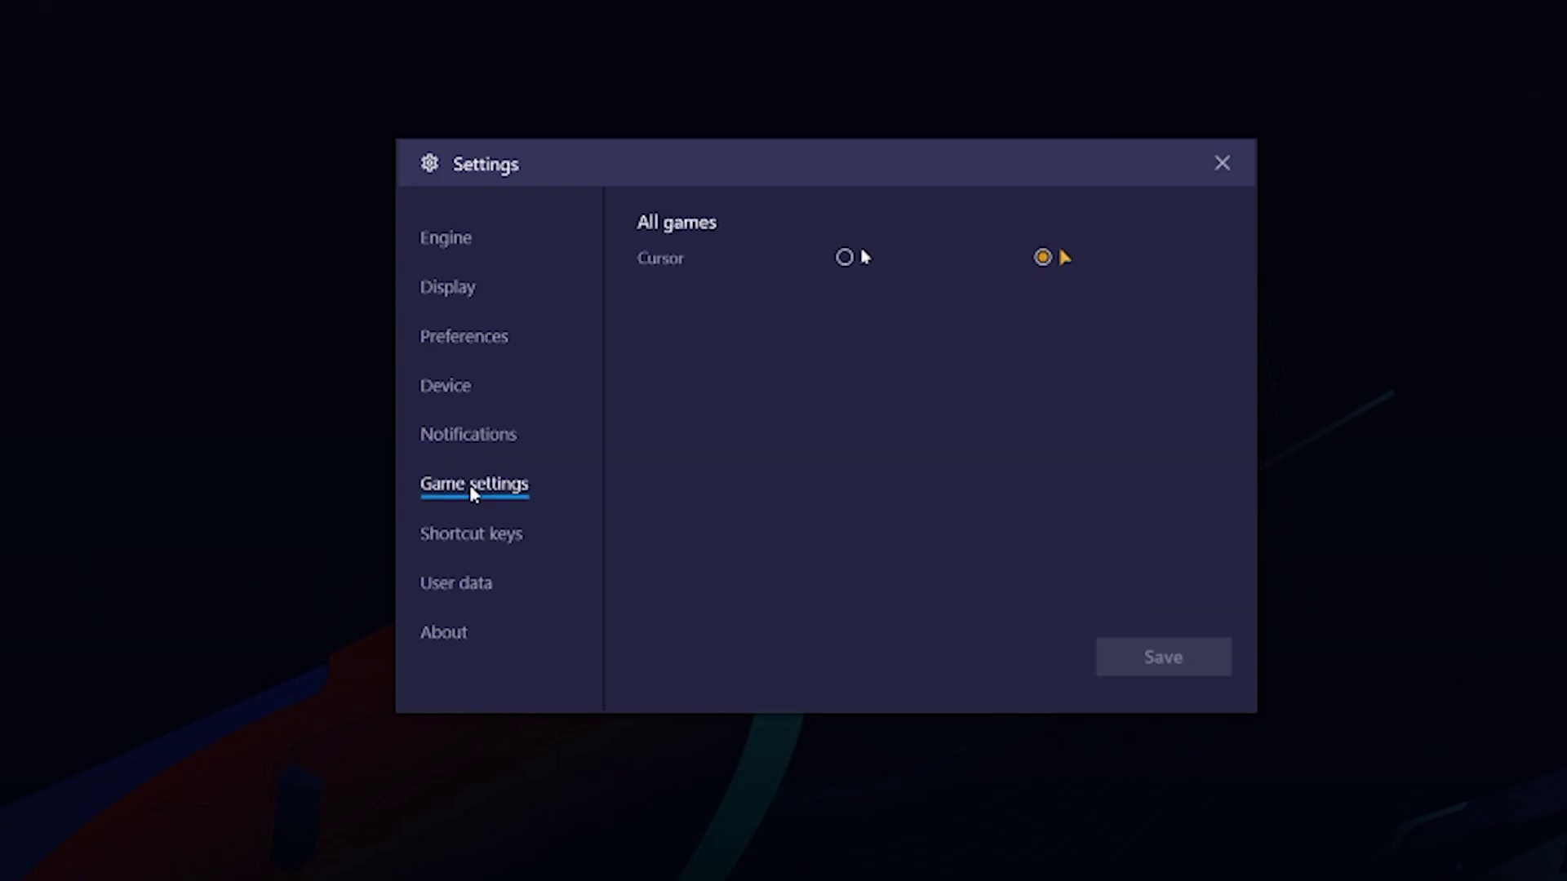
click(492, 535)
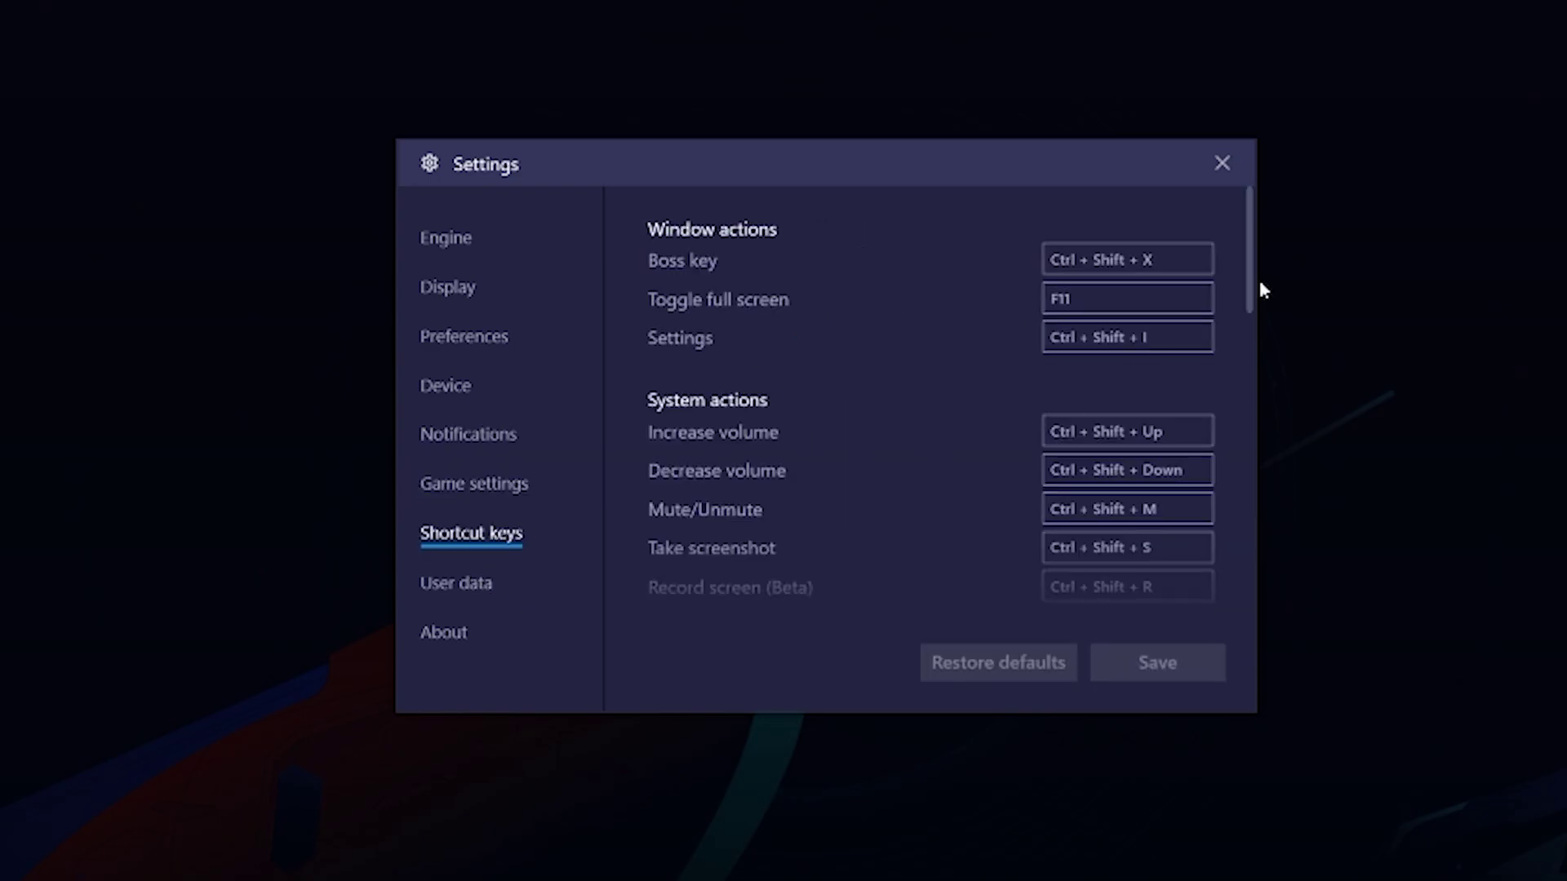
mouse_move(1249, 268)
mouse_down()
mouse_move(1227, 595)
mouse_move(1249, 237)
mouse_up()
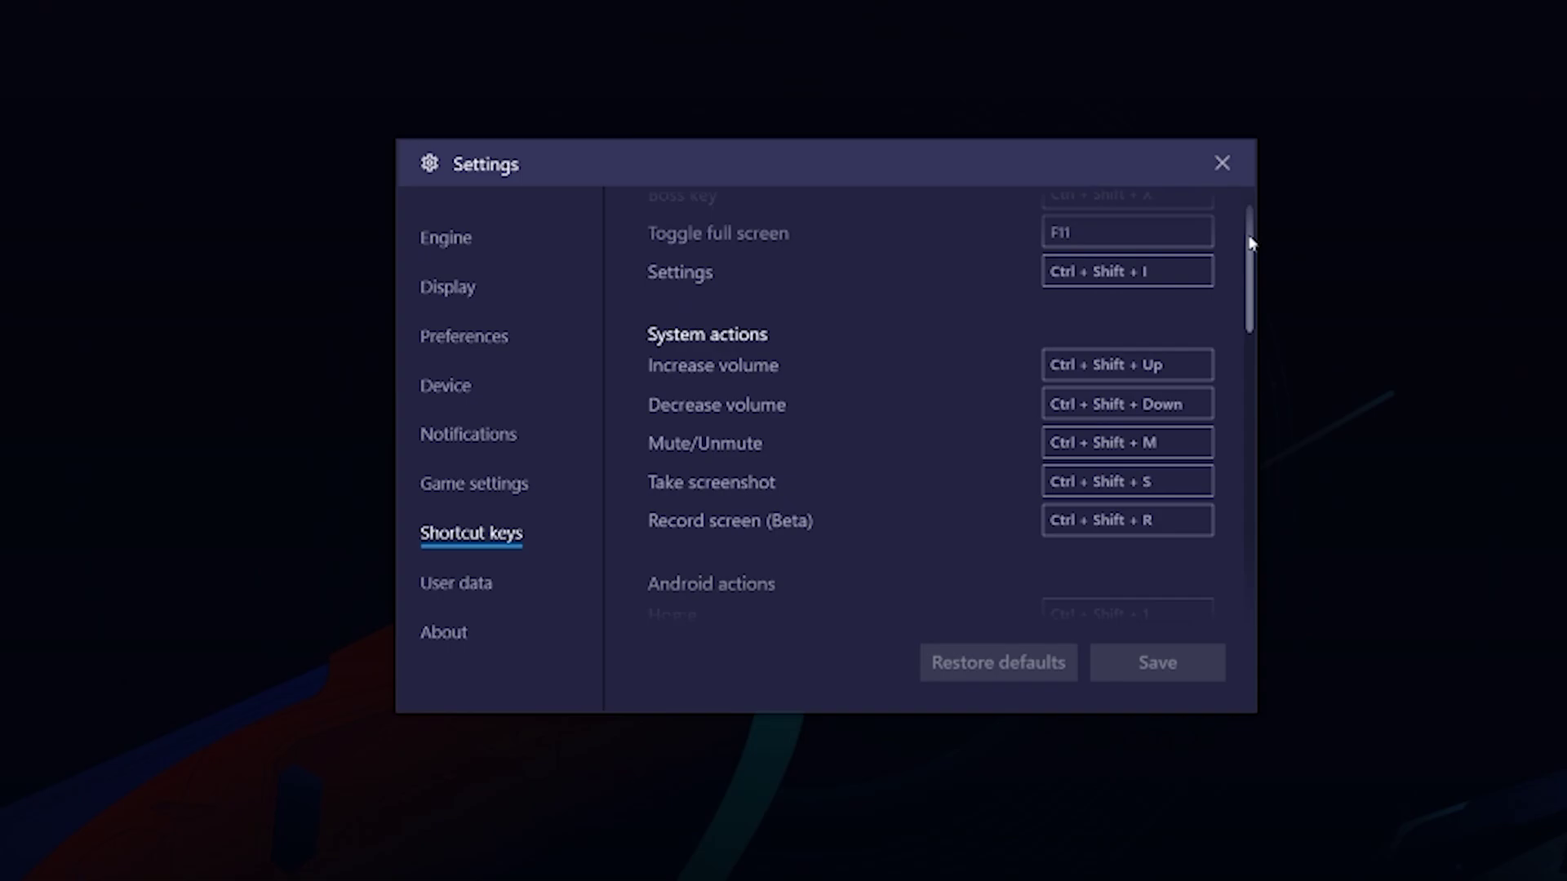
click(481, 581)
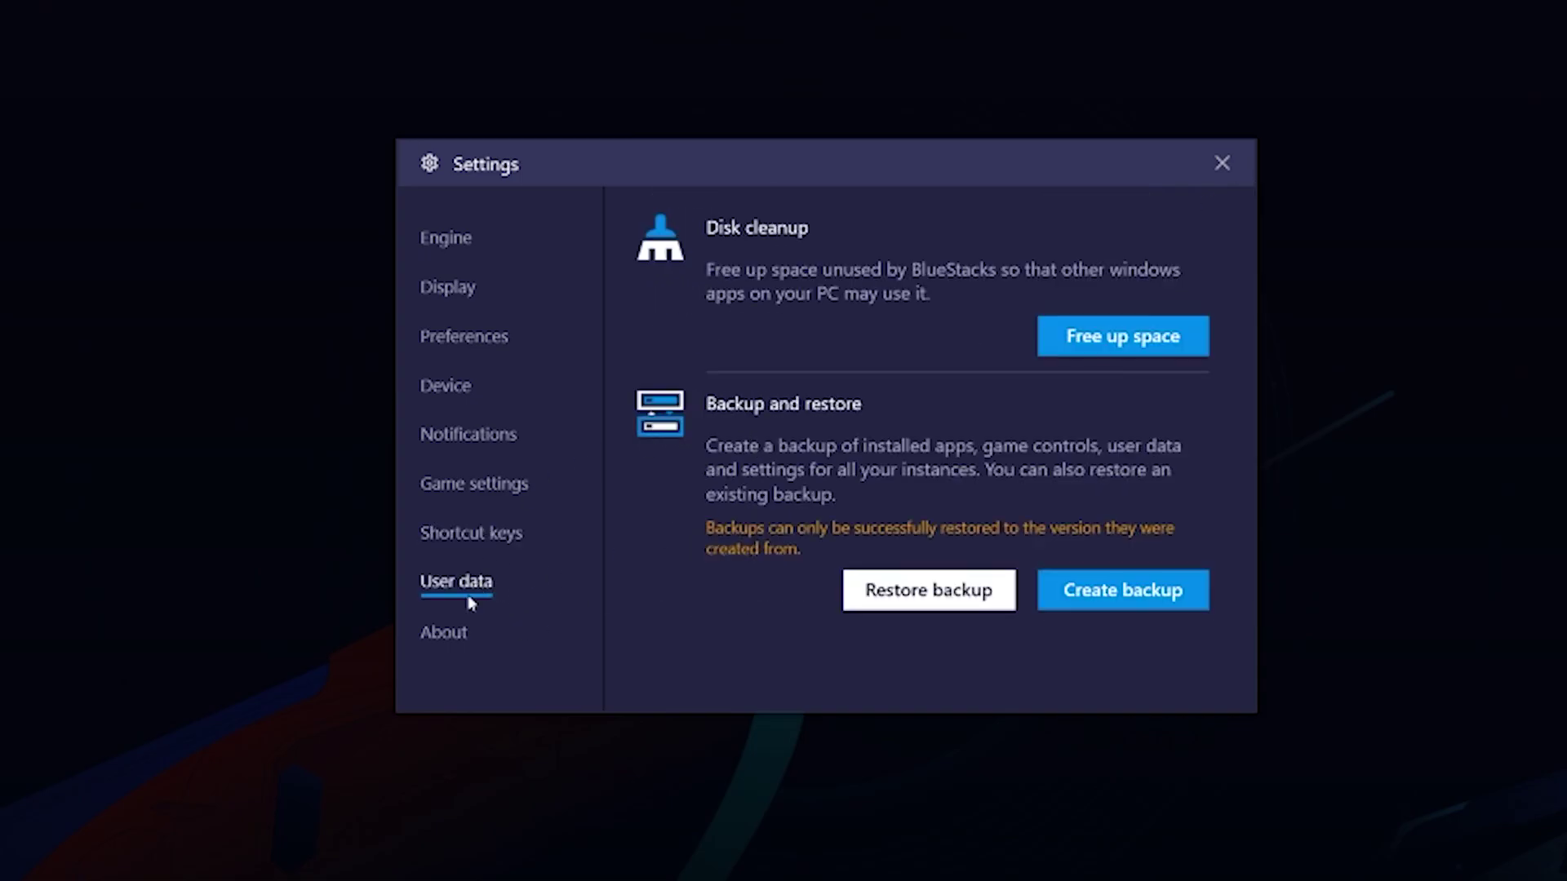
click(443, 643)
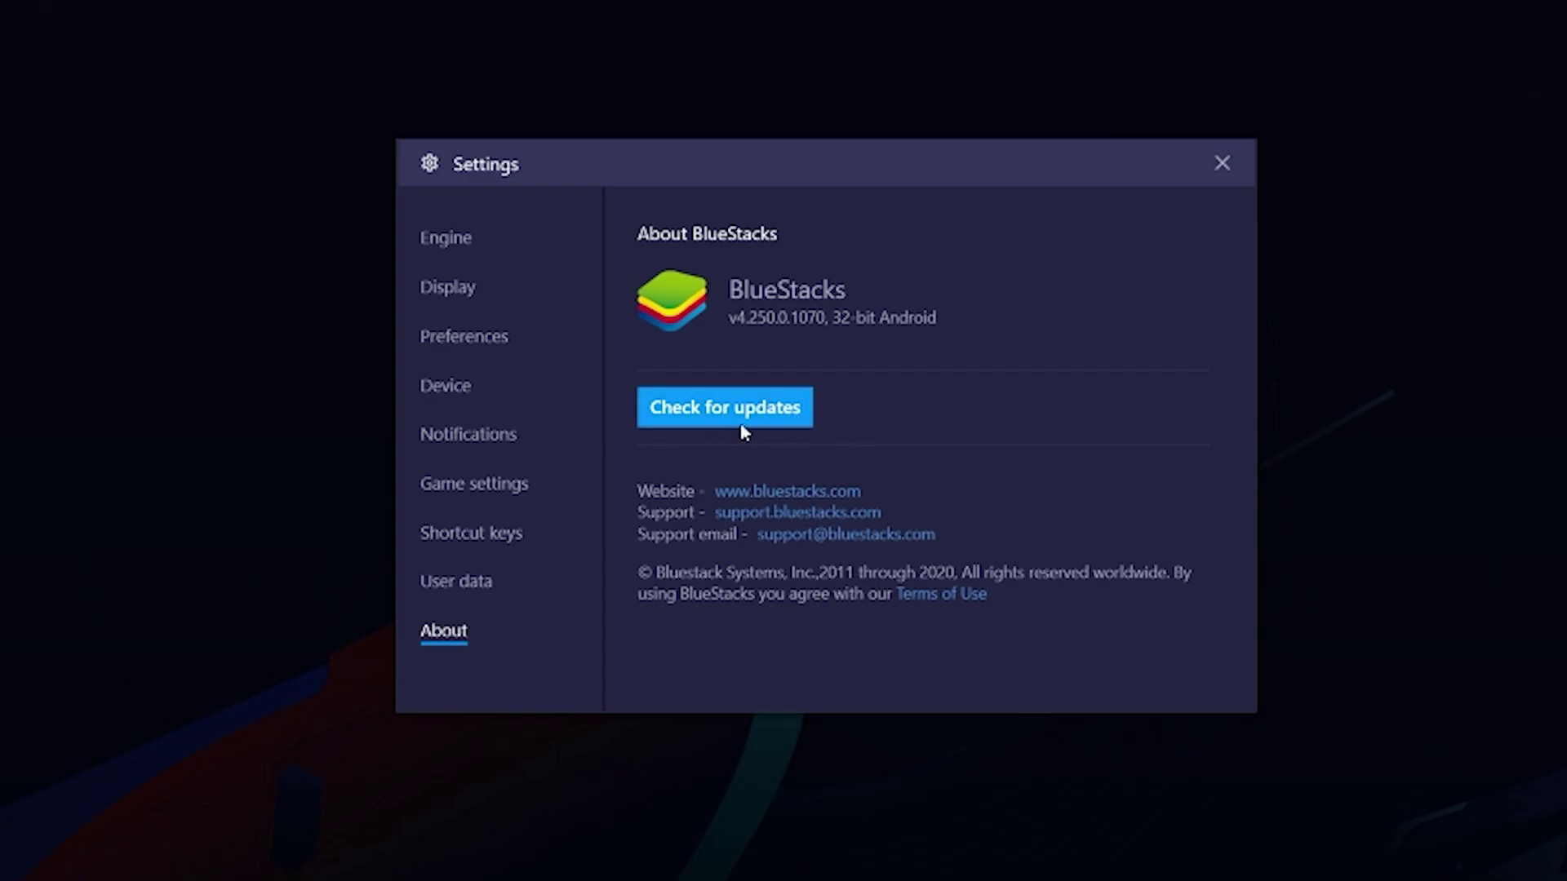
Step: Look over the engine settings once more and close the settings window
click(439, 231)
scroll(1012, 534, up, 10)
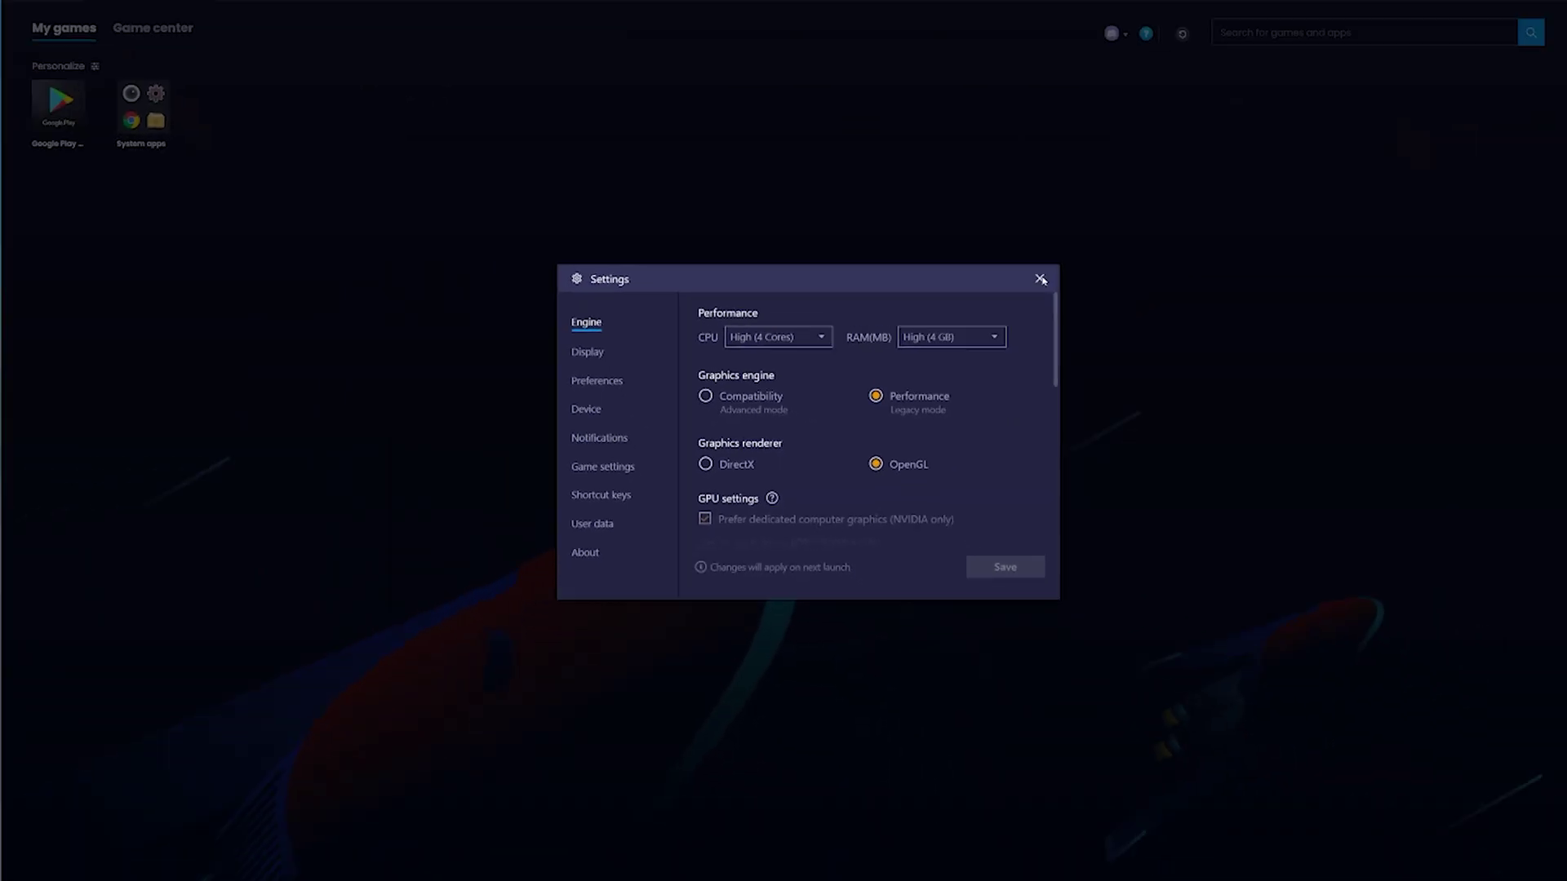
click(1222, 163)
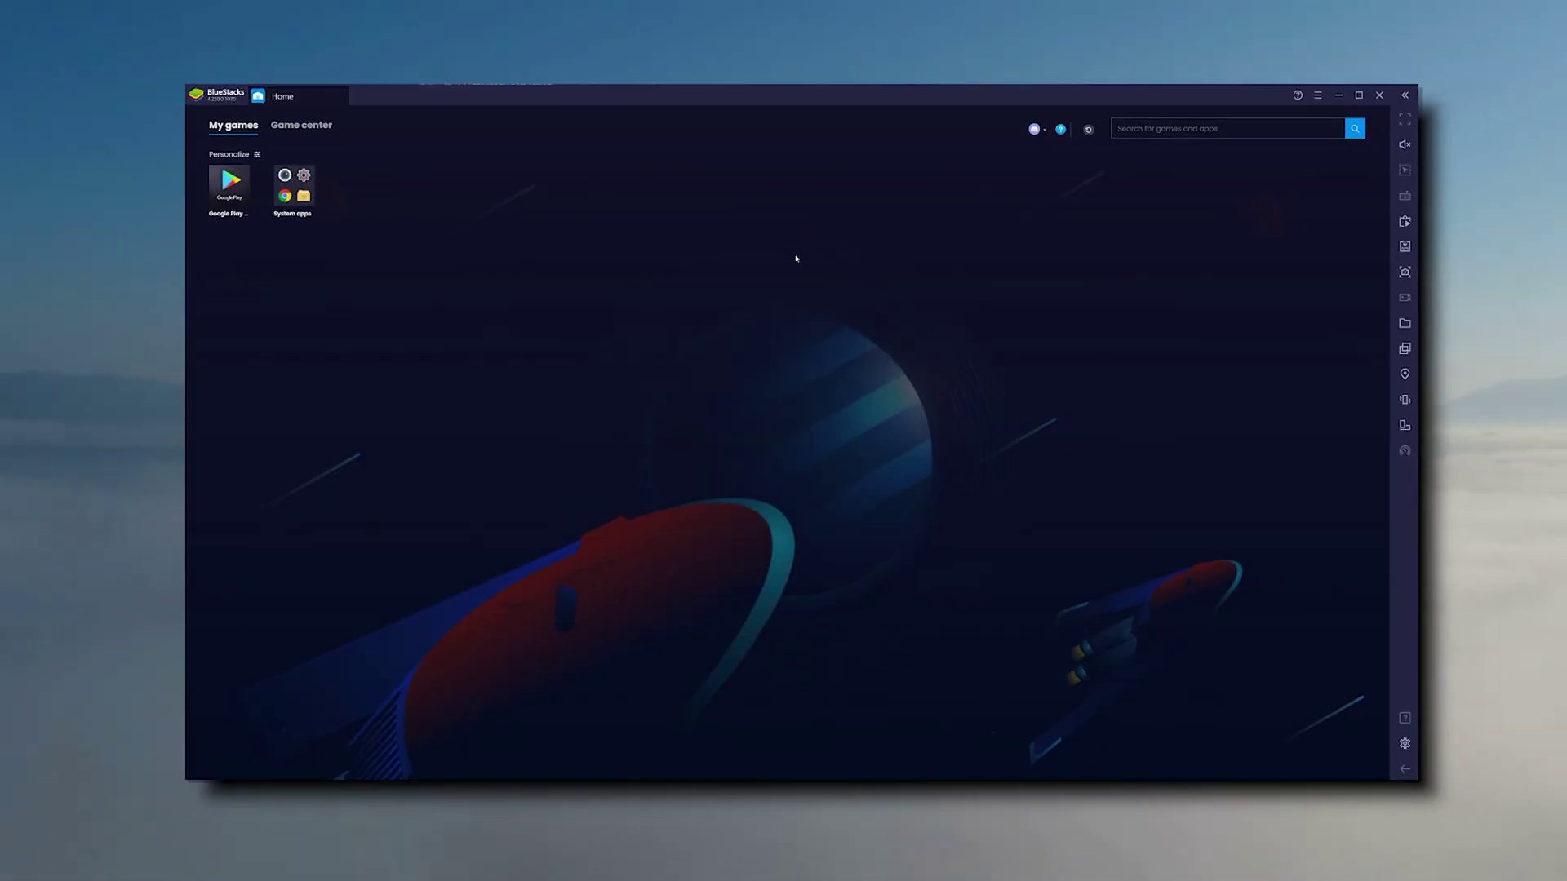
Step: Open the Google Play Store and sign in to a Google account
click(229, 190)
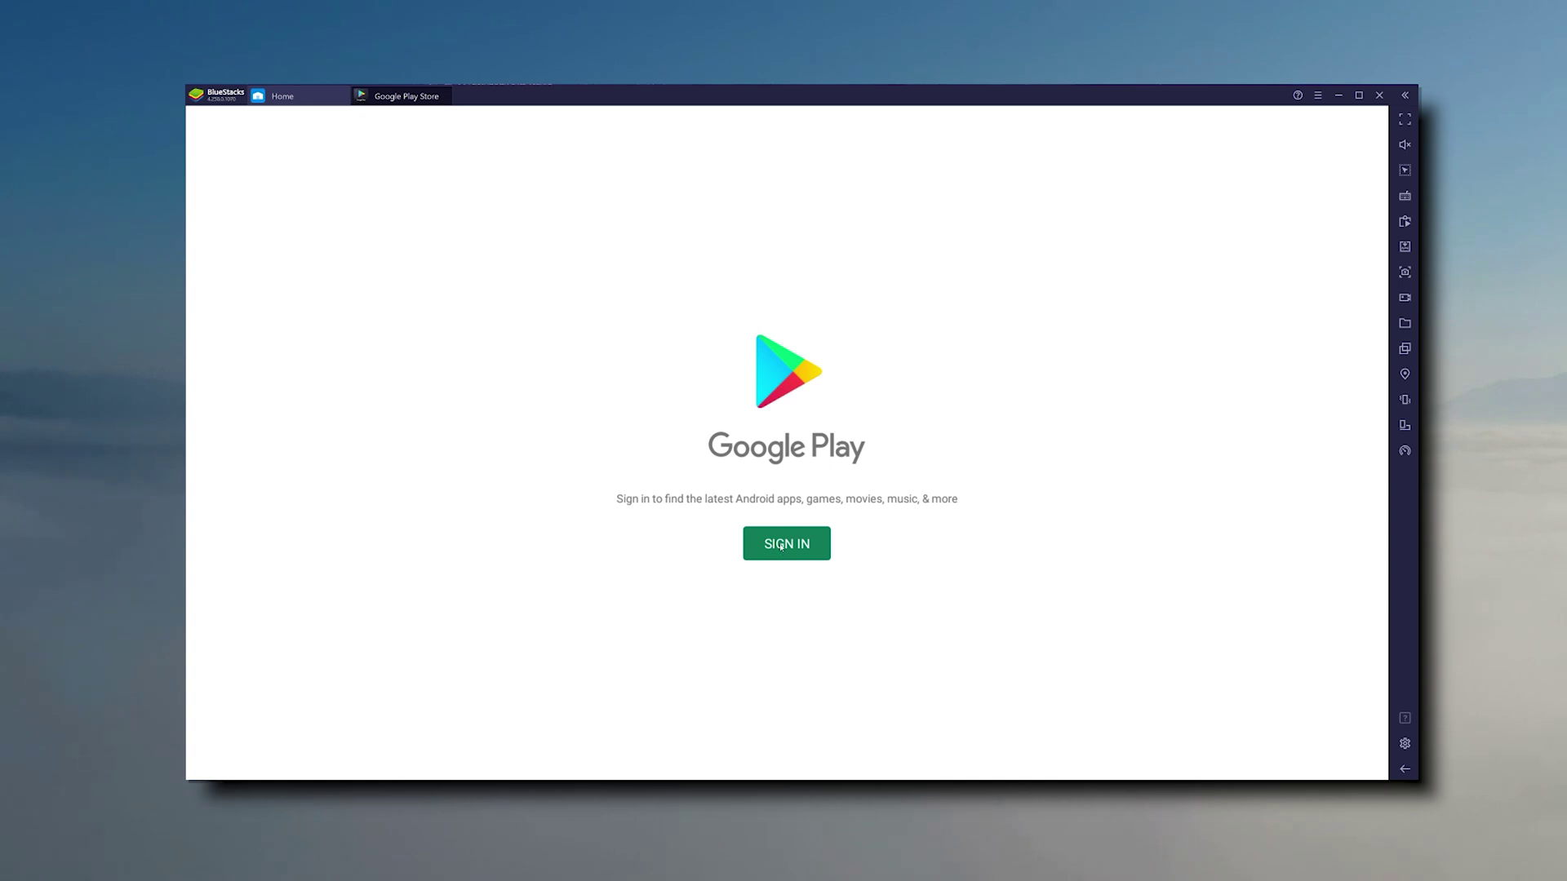
click(781, 545)
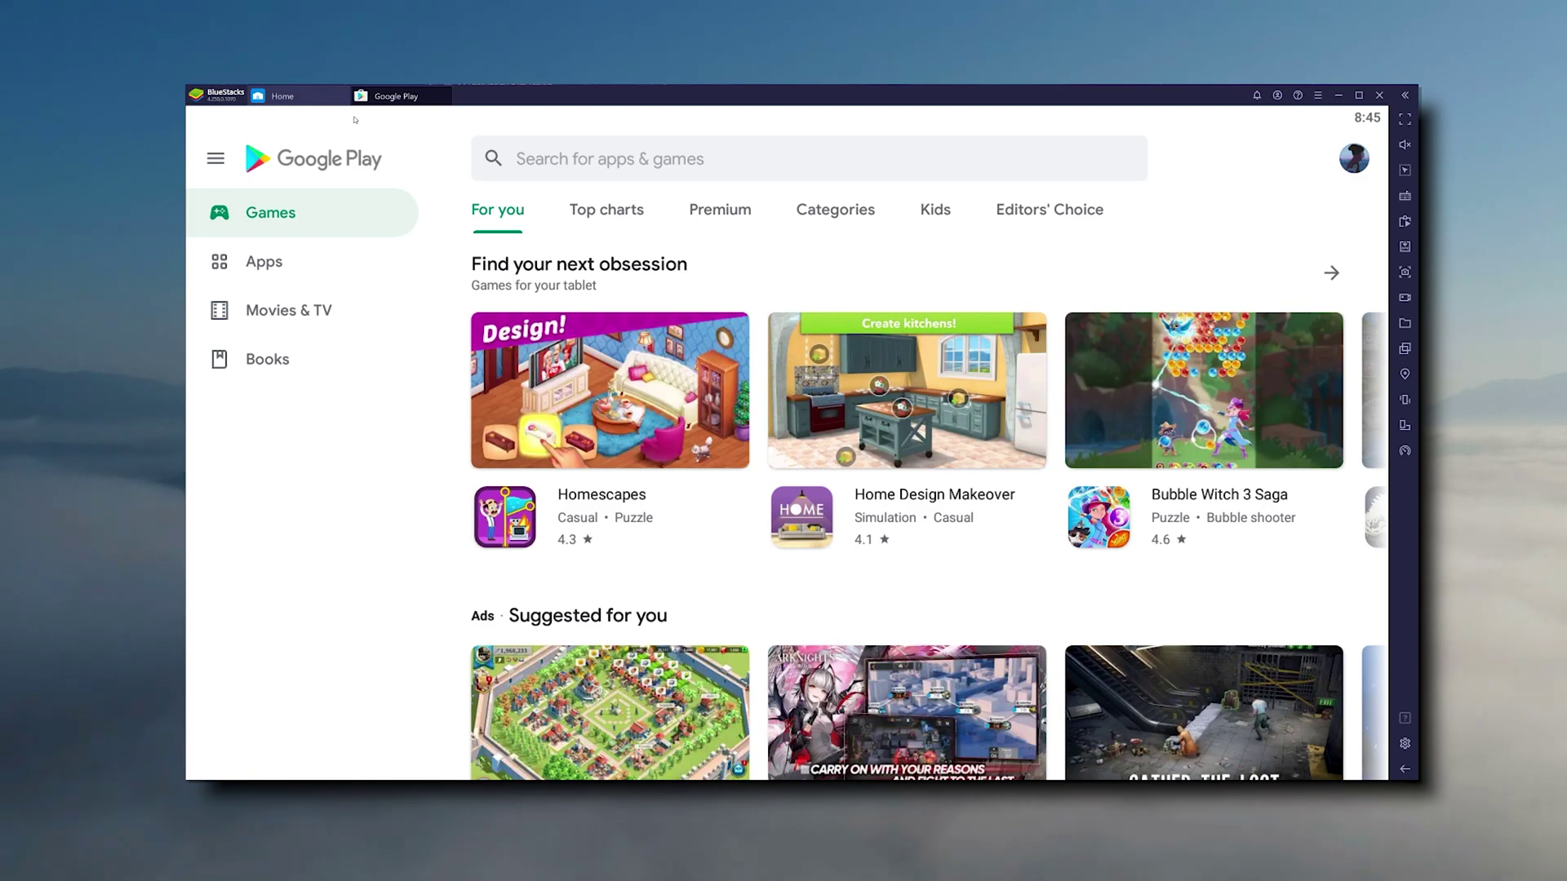
Step: Search Google Play for "pixel petz", install the Pixel Petz game and check the installation's progress
click(585, 176)
text(pixel pet)
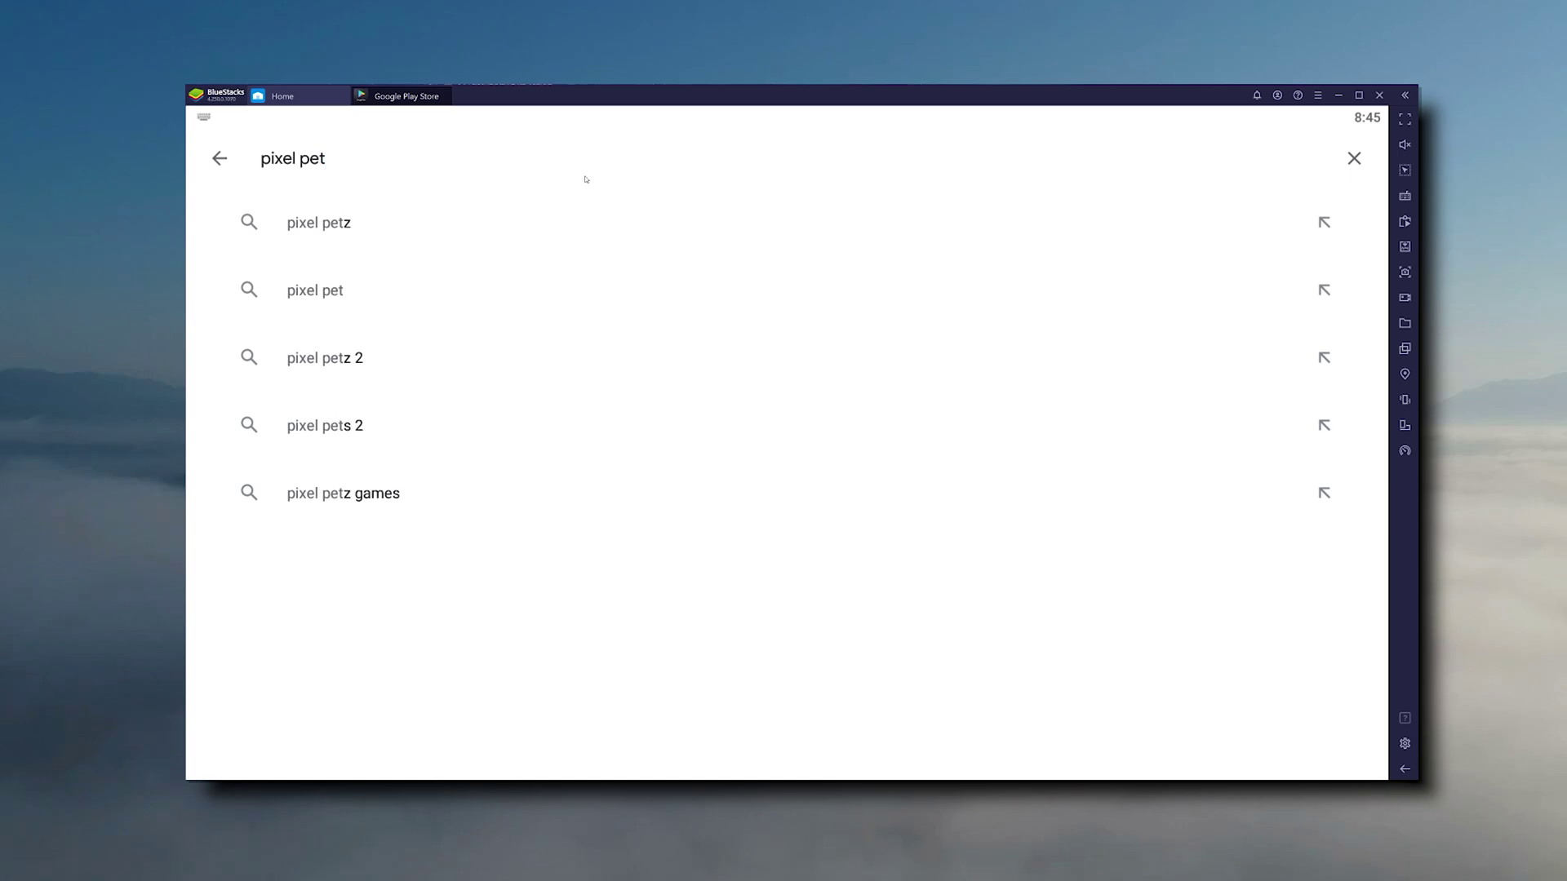
text(z)
key(Return)
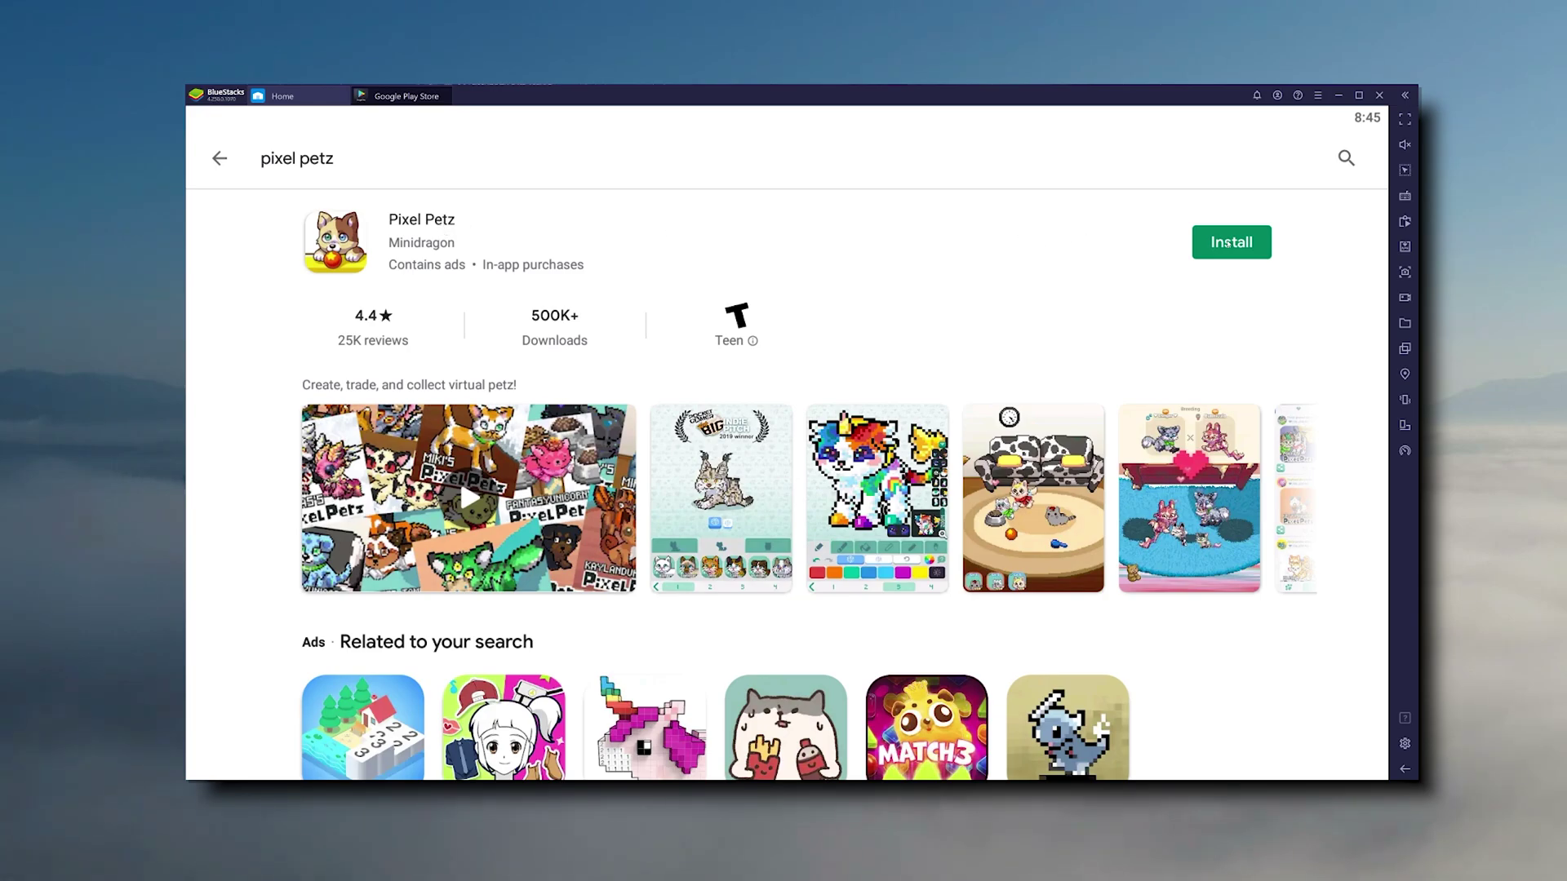
click(1229, 243)
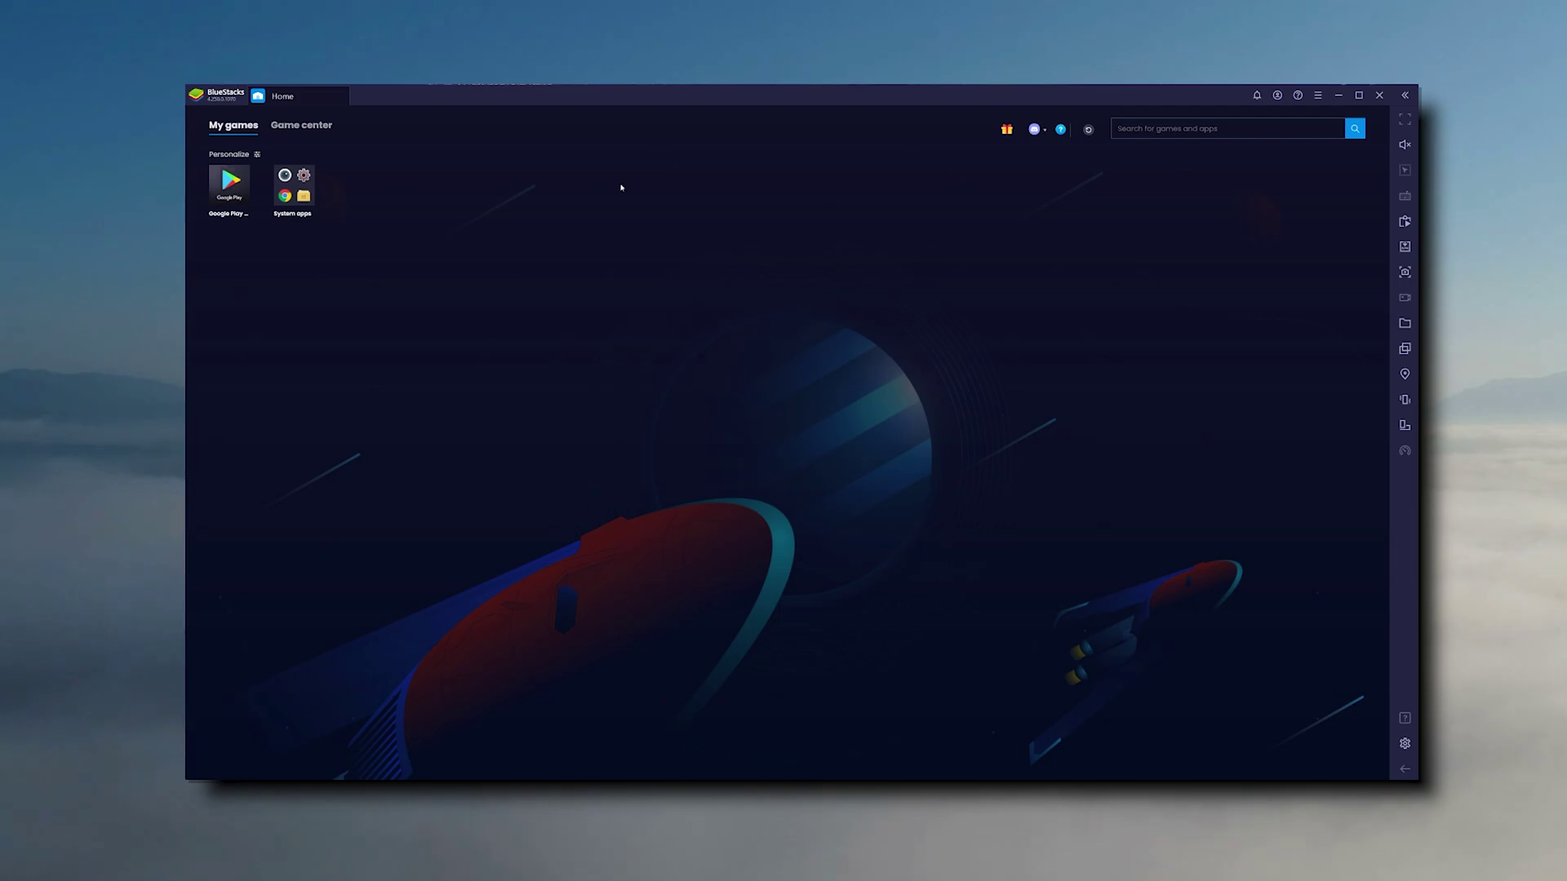
click(227, 201)
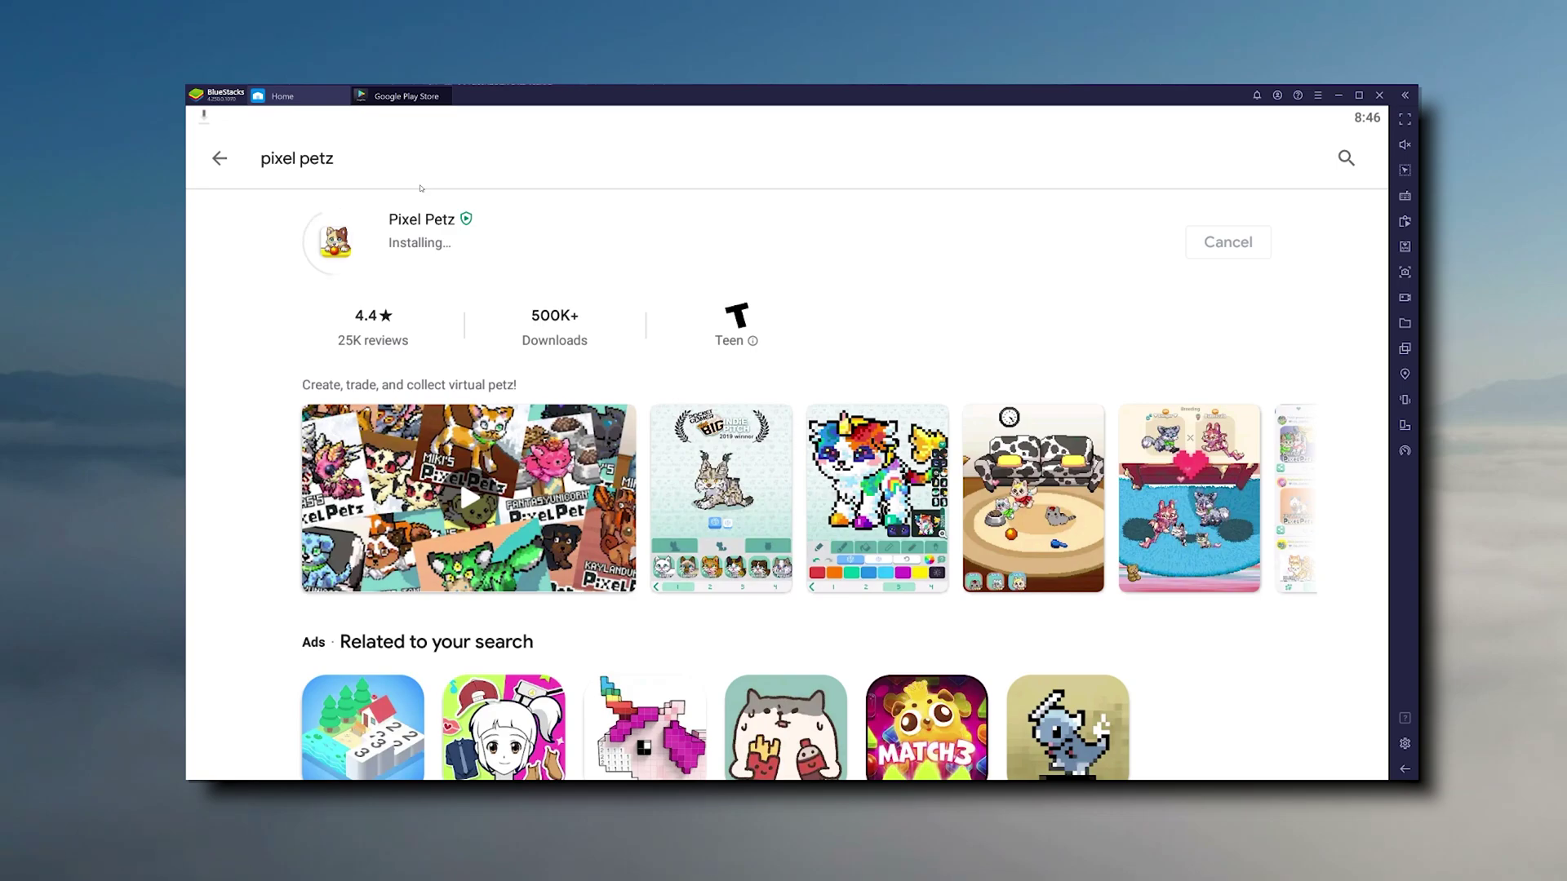
click(446, 95)
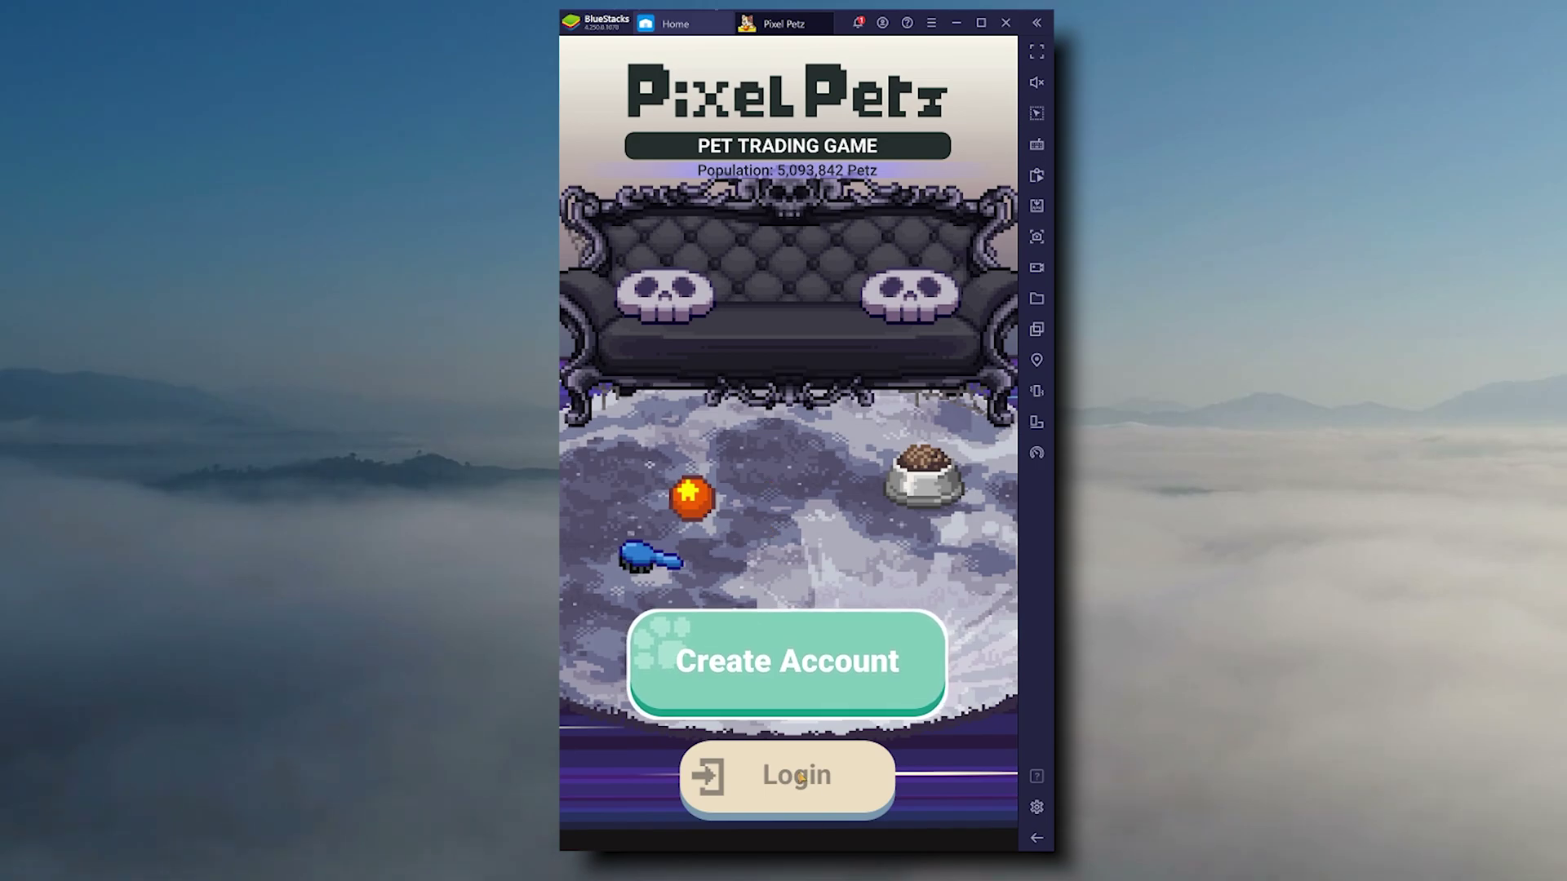
Step: Log in to Pixel Petz with an existing account and look around the pet's room
click(803, 783)
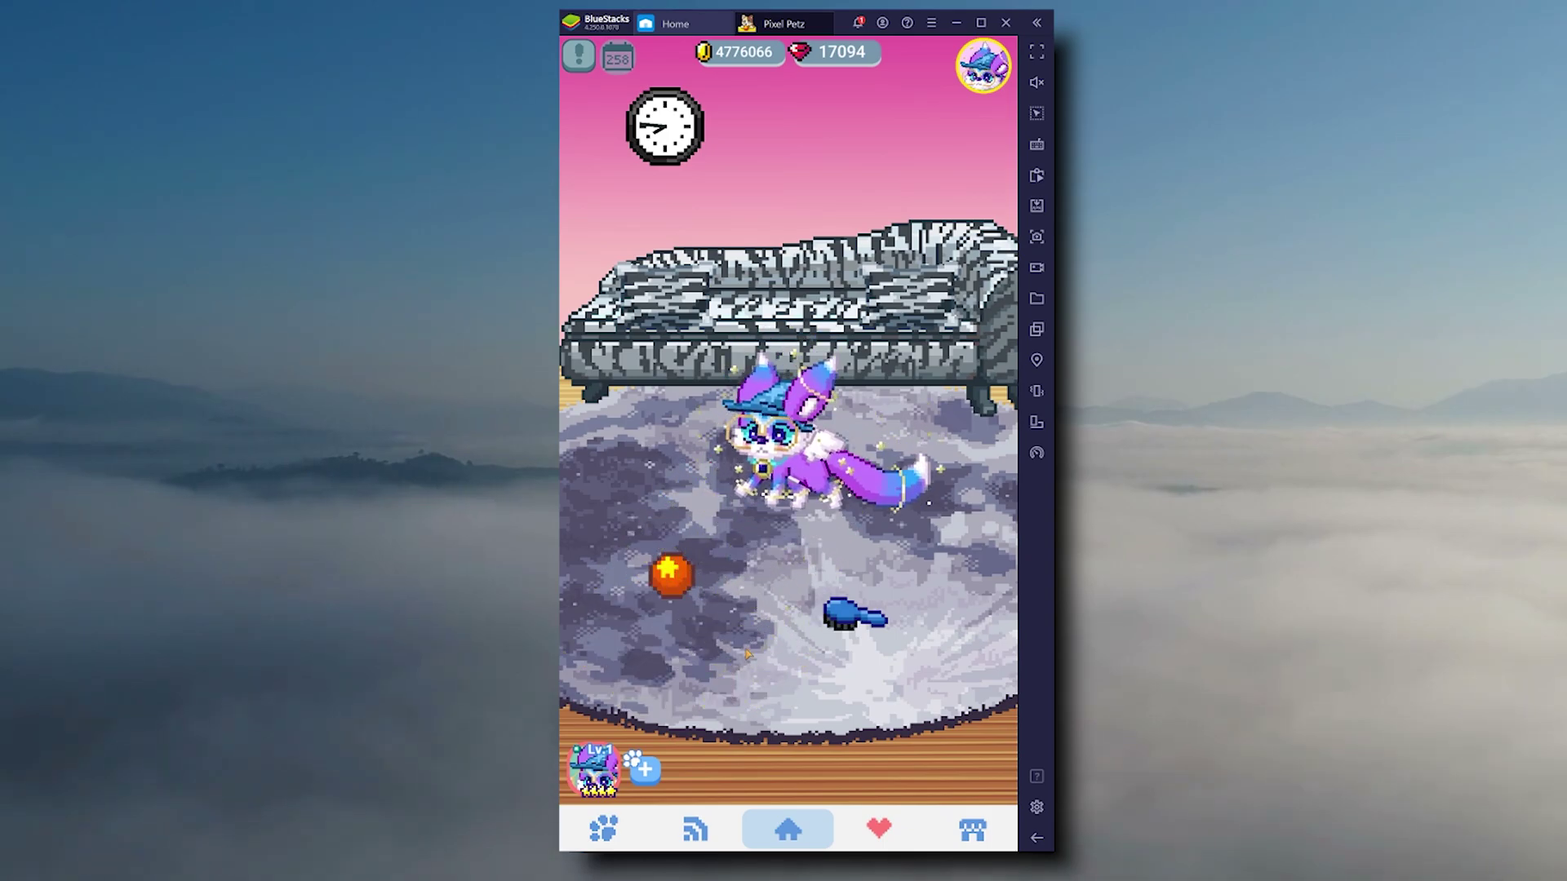
drag(621, 503, 694, 522)
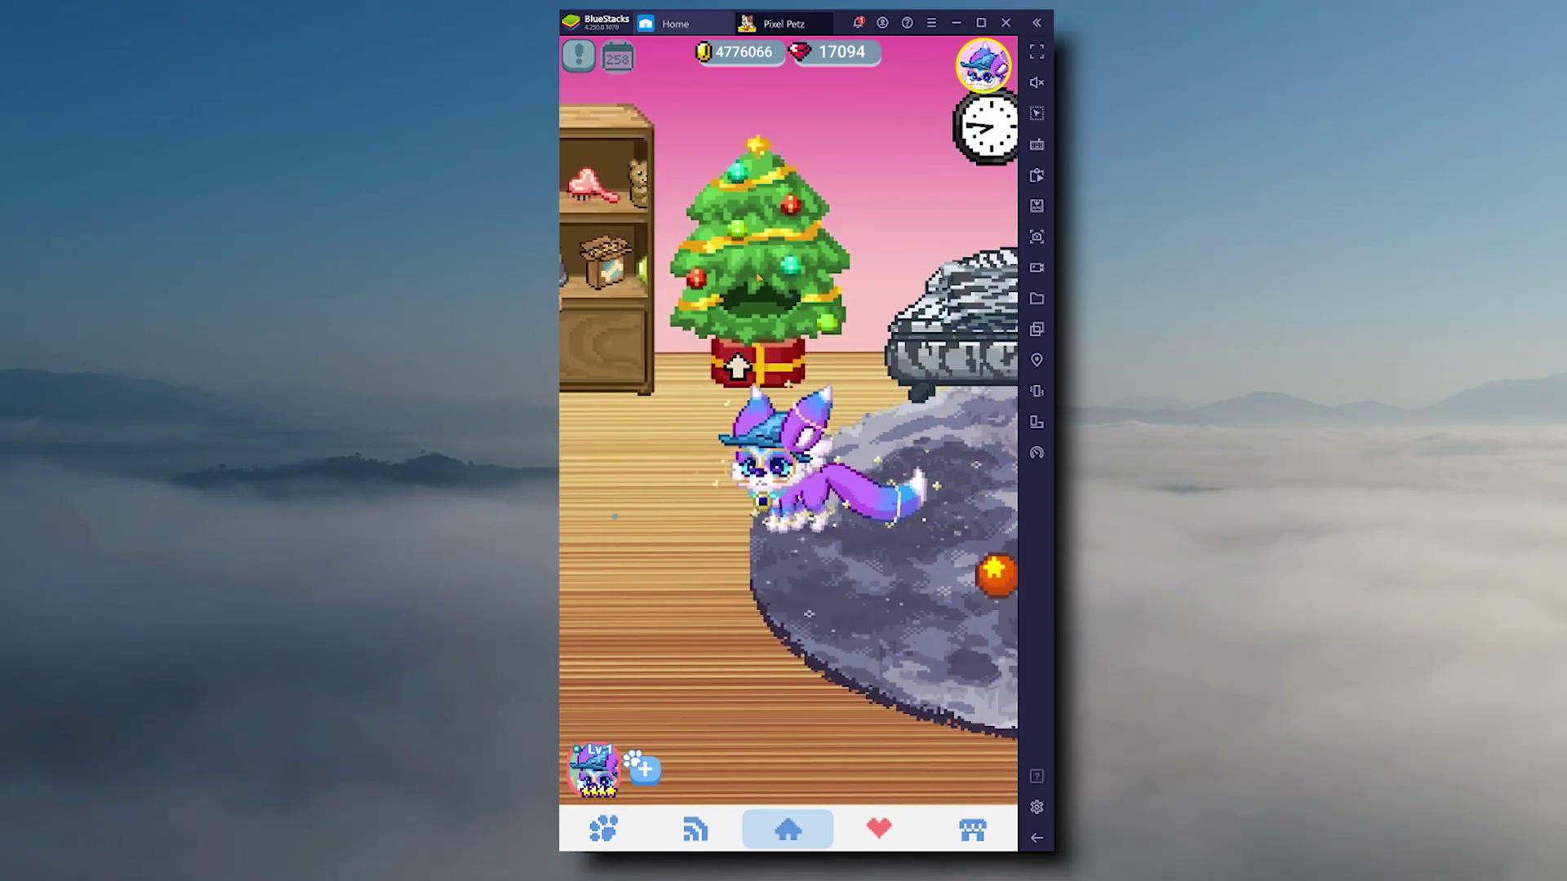
drag(963, 490, 760, 533)
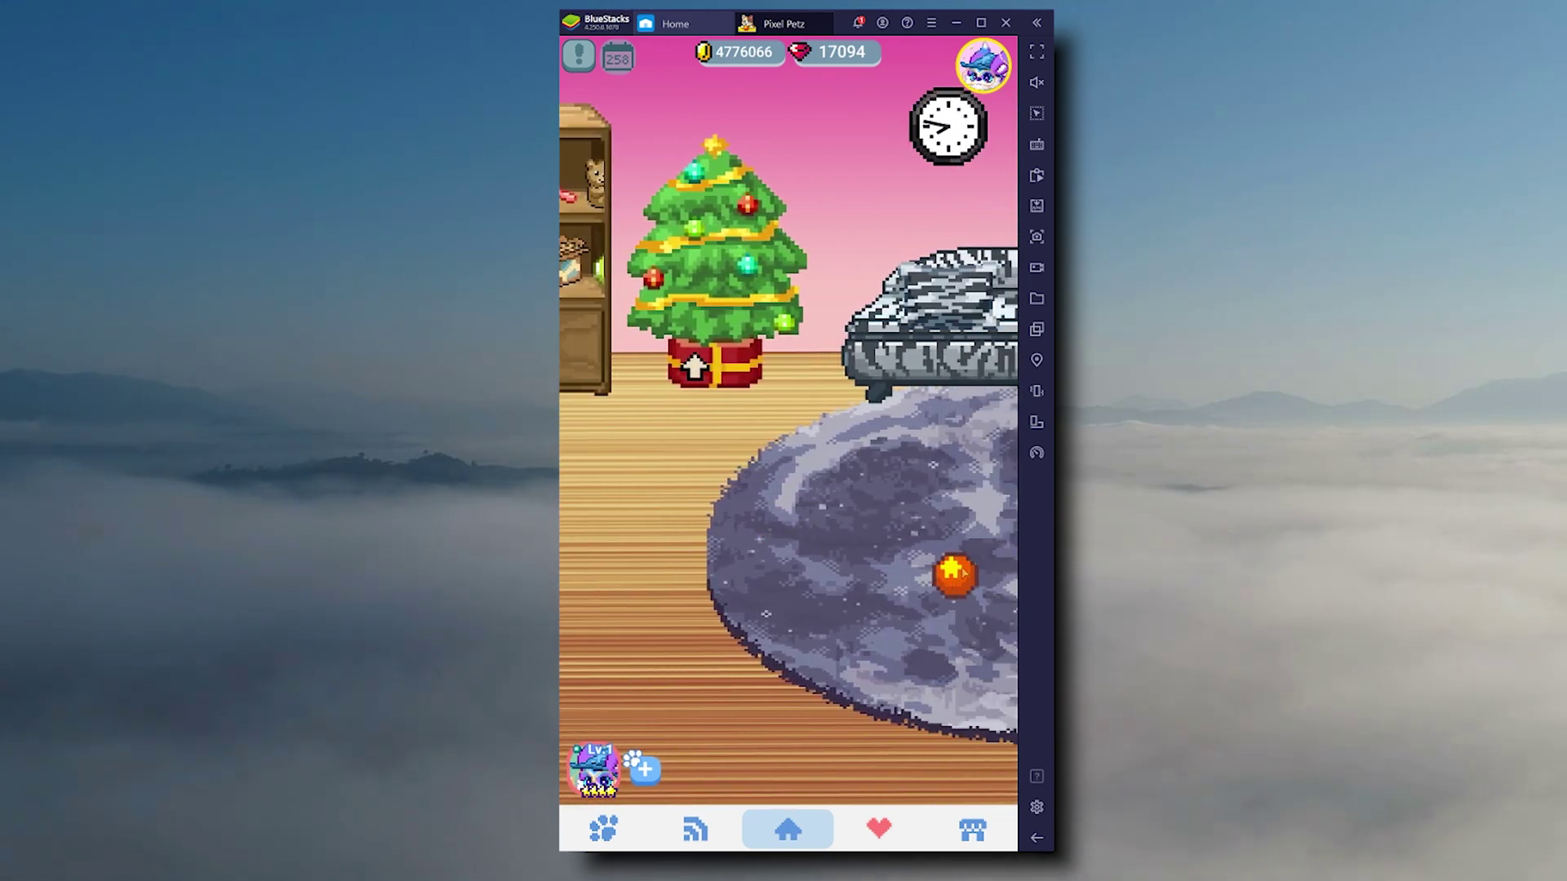
Step: Put the orange ball and the blue brush away in the red box under the Christmas tree
drag(964, 572, 721, 363)
drag(571, 529, 661, 528)
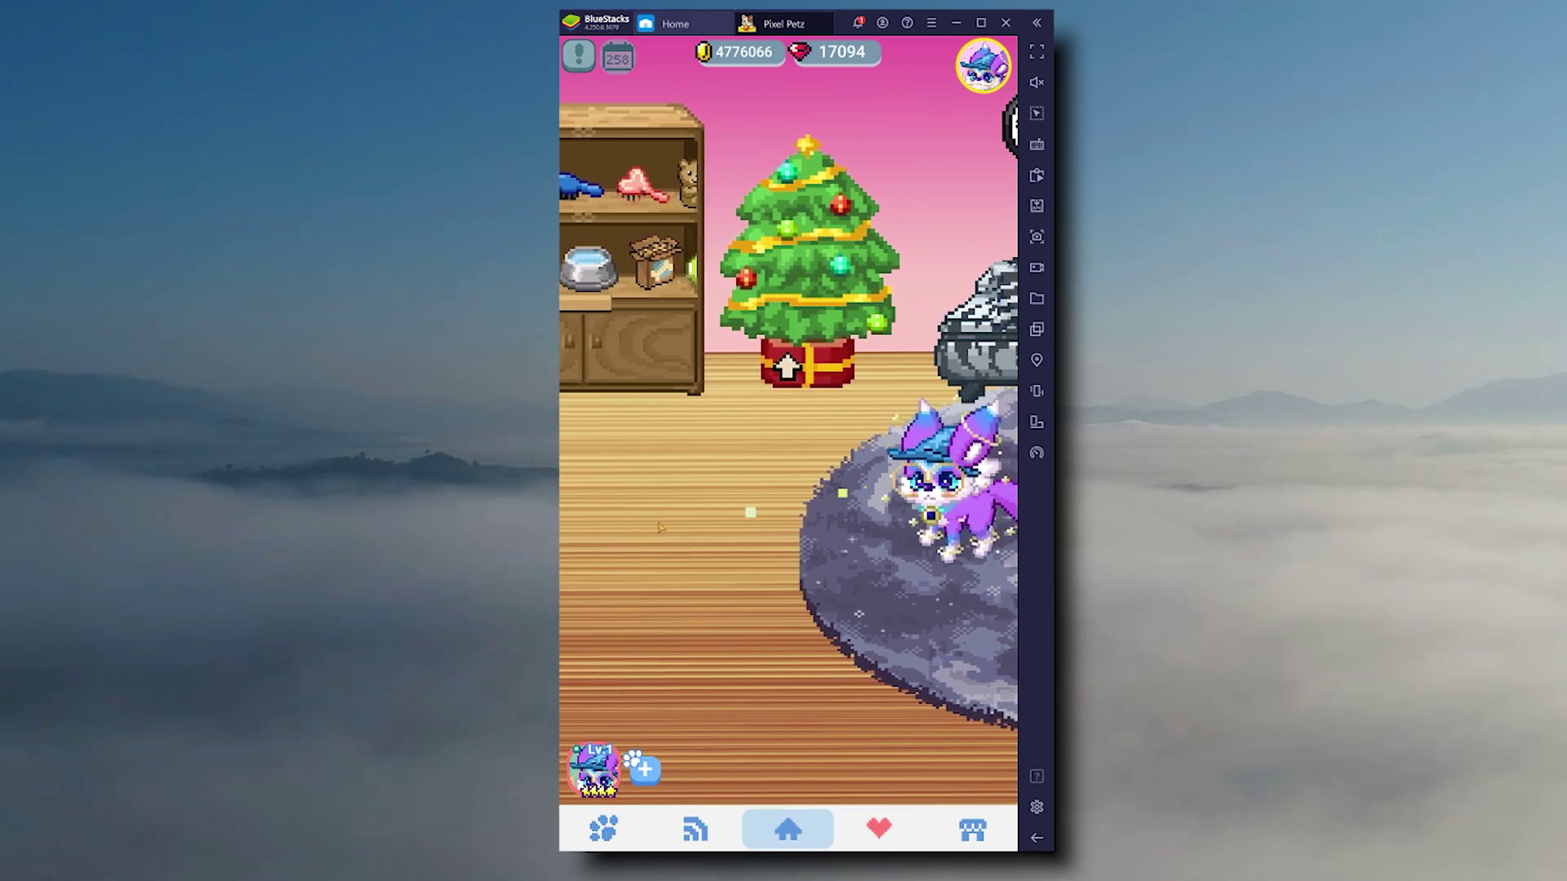
drag(939, 621, 863, 623)
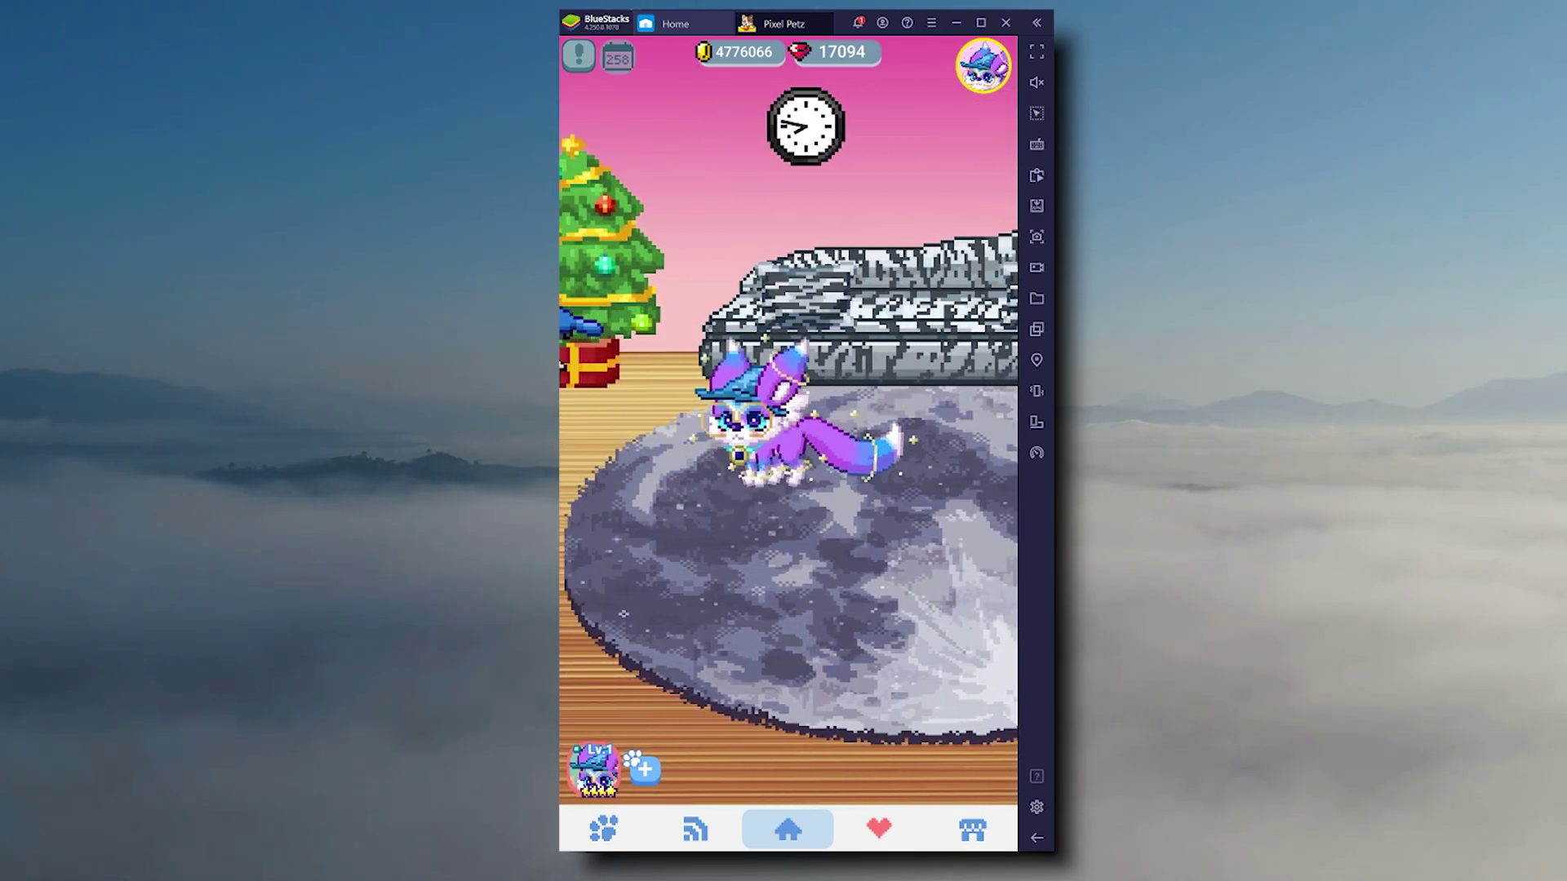
drag(587, 376, 655, 280)
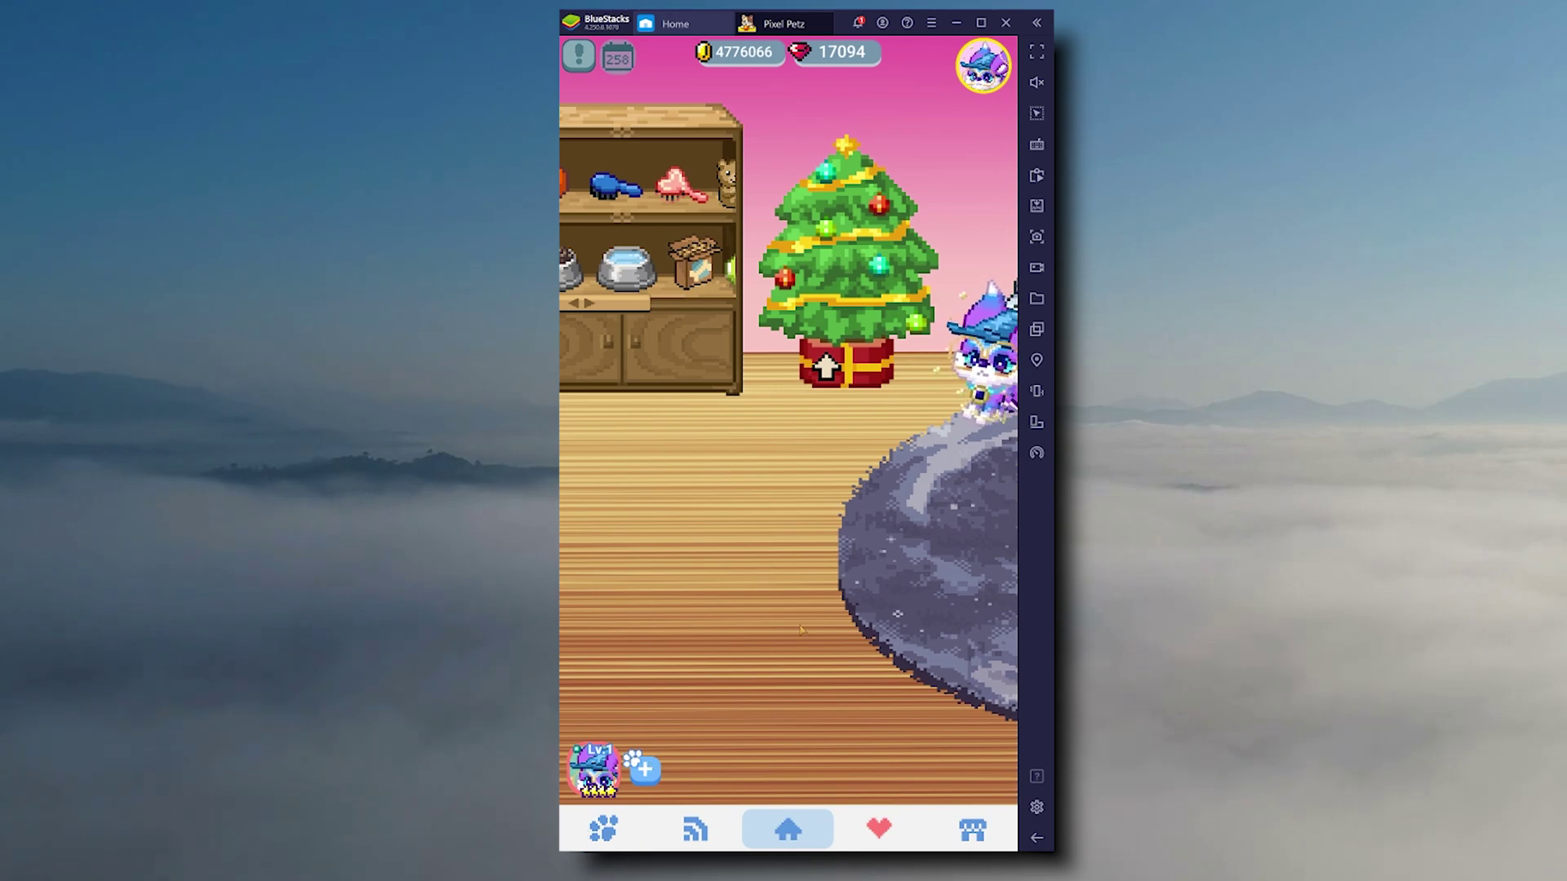
Step: Put away the food bowl and the water bowl standing near the pet bed
drag(801, 629, 723, 577)
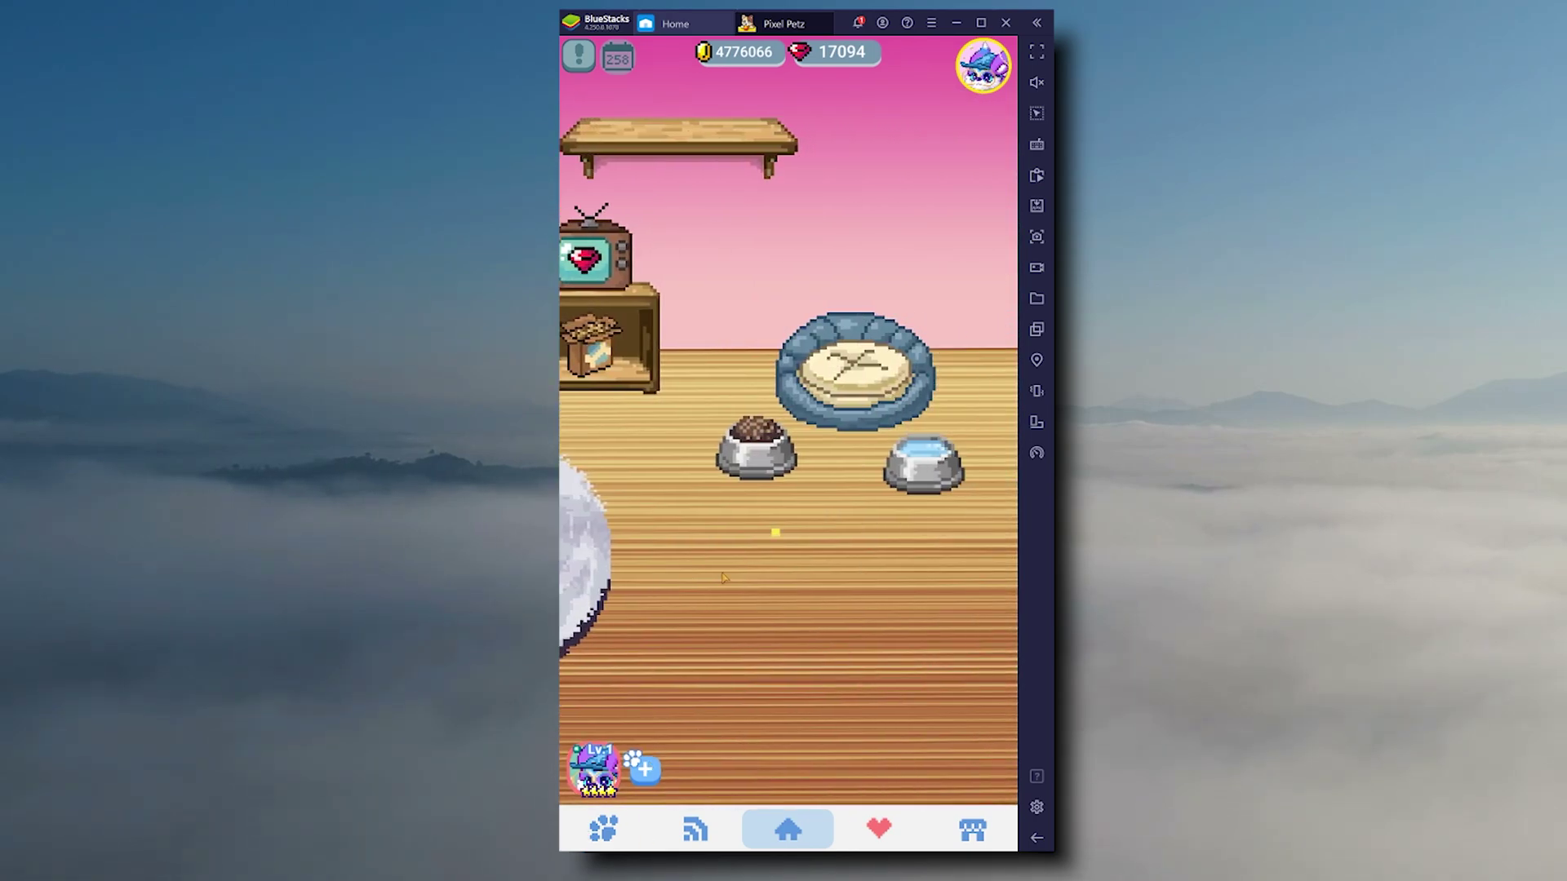
drag(759, 455, 1012, 461)
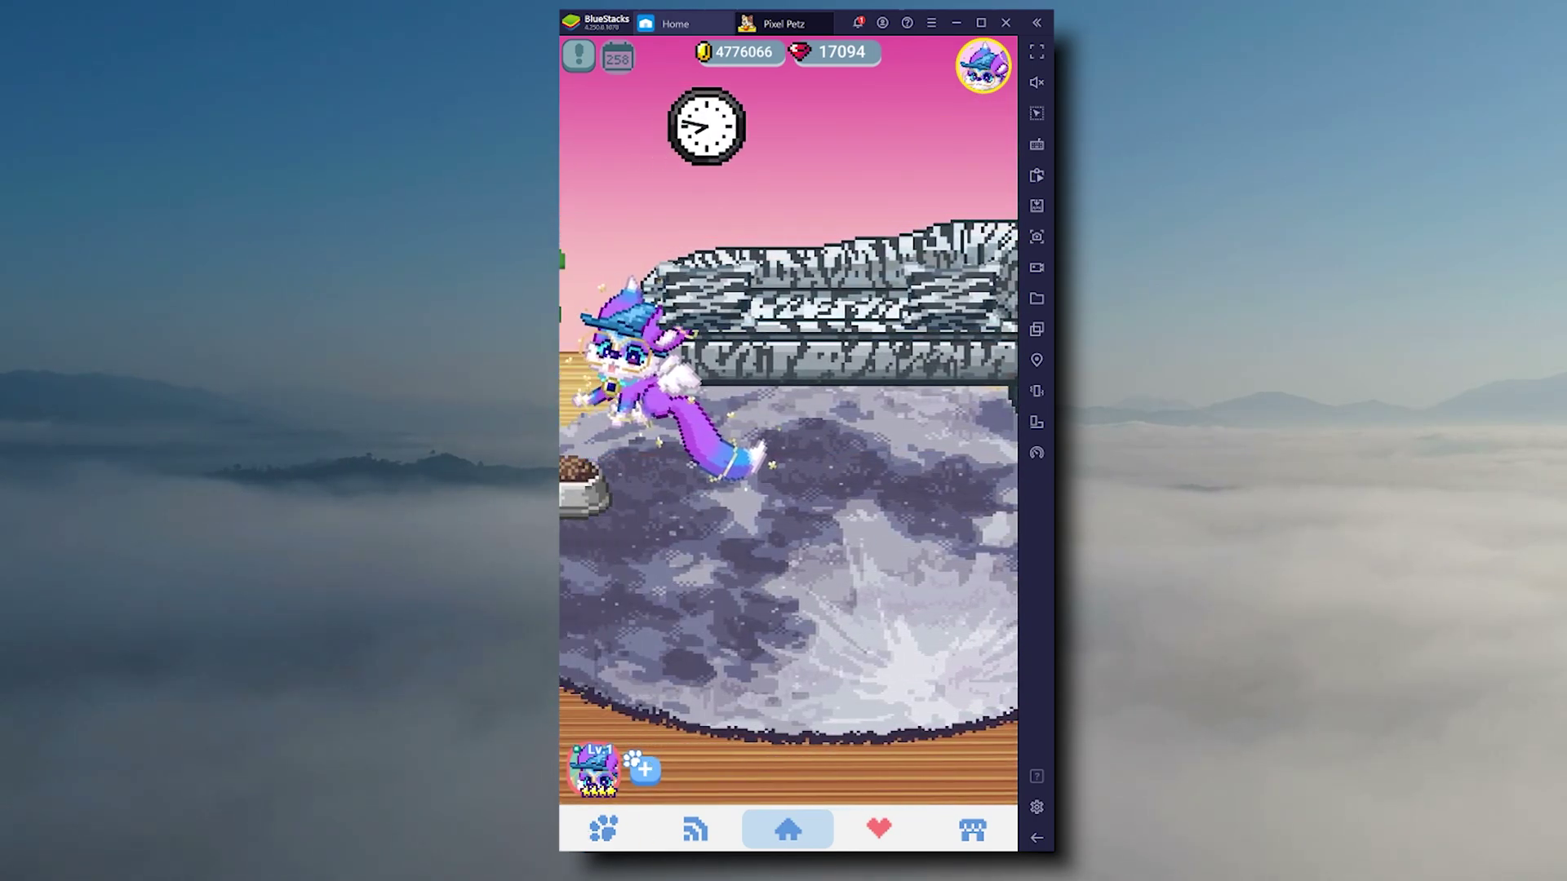
drag(1007, 563, 917, 561)
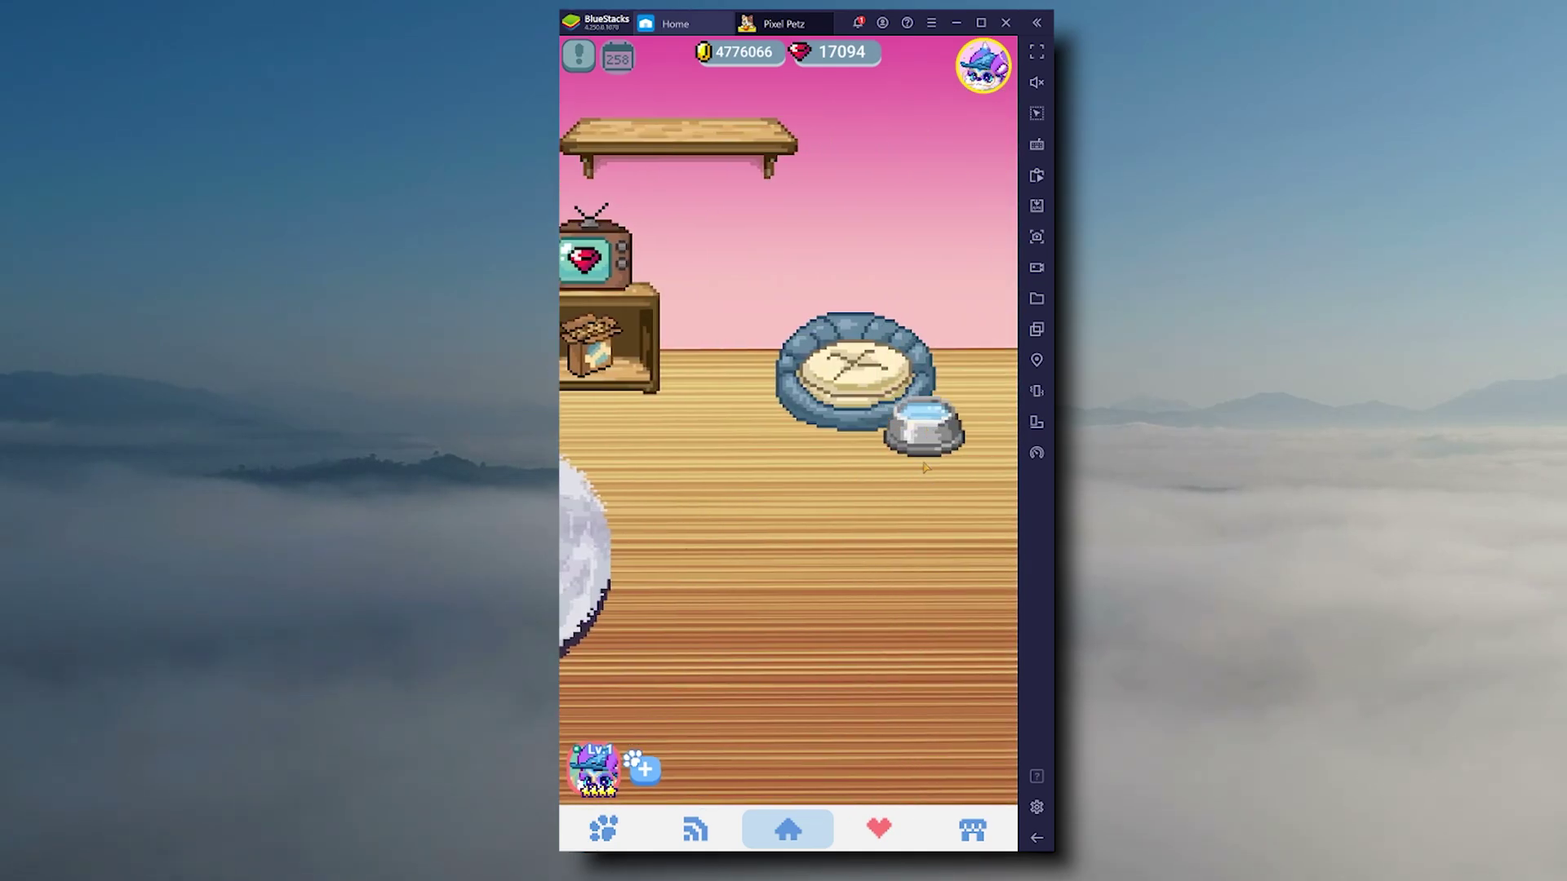
drag(926, 467, 676, 278)
drag(824, 525, 712, 432)
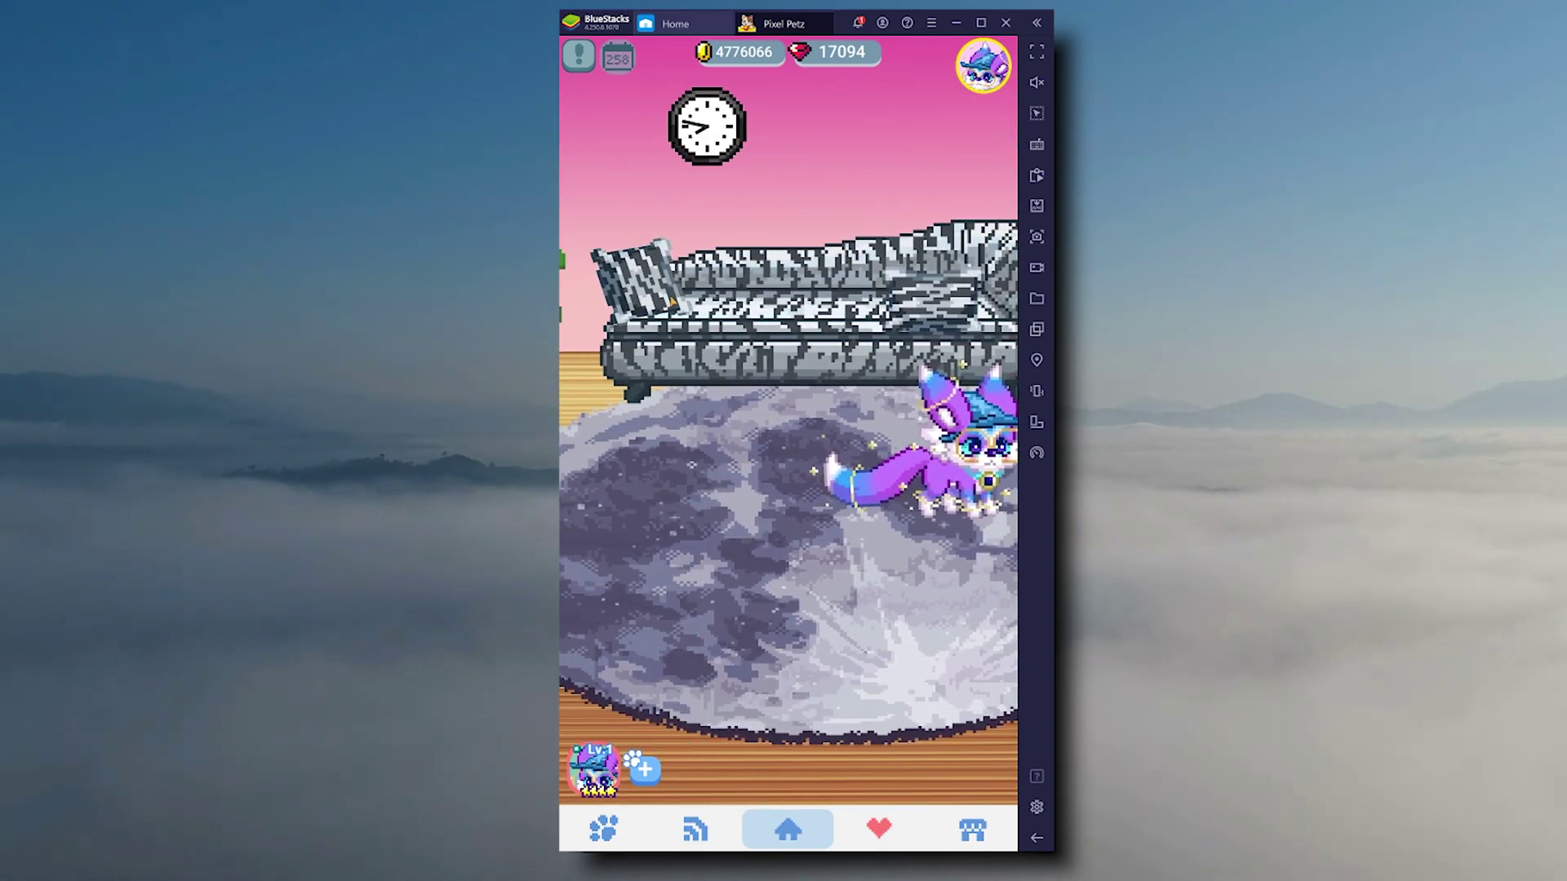
drag(979, 514, 882, 516)
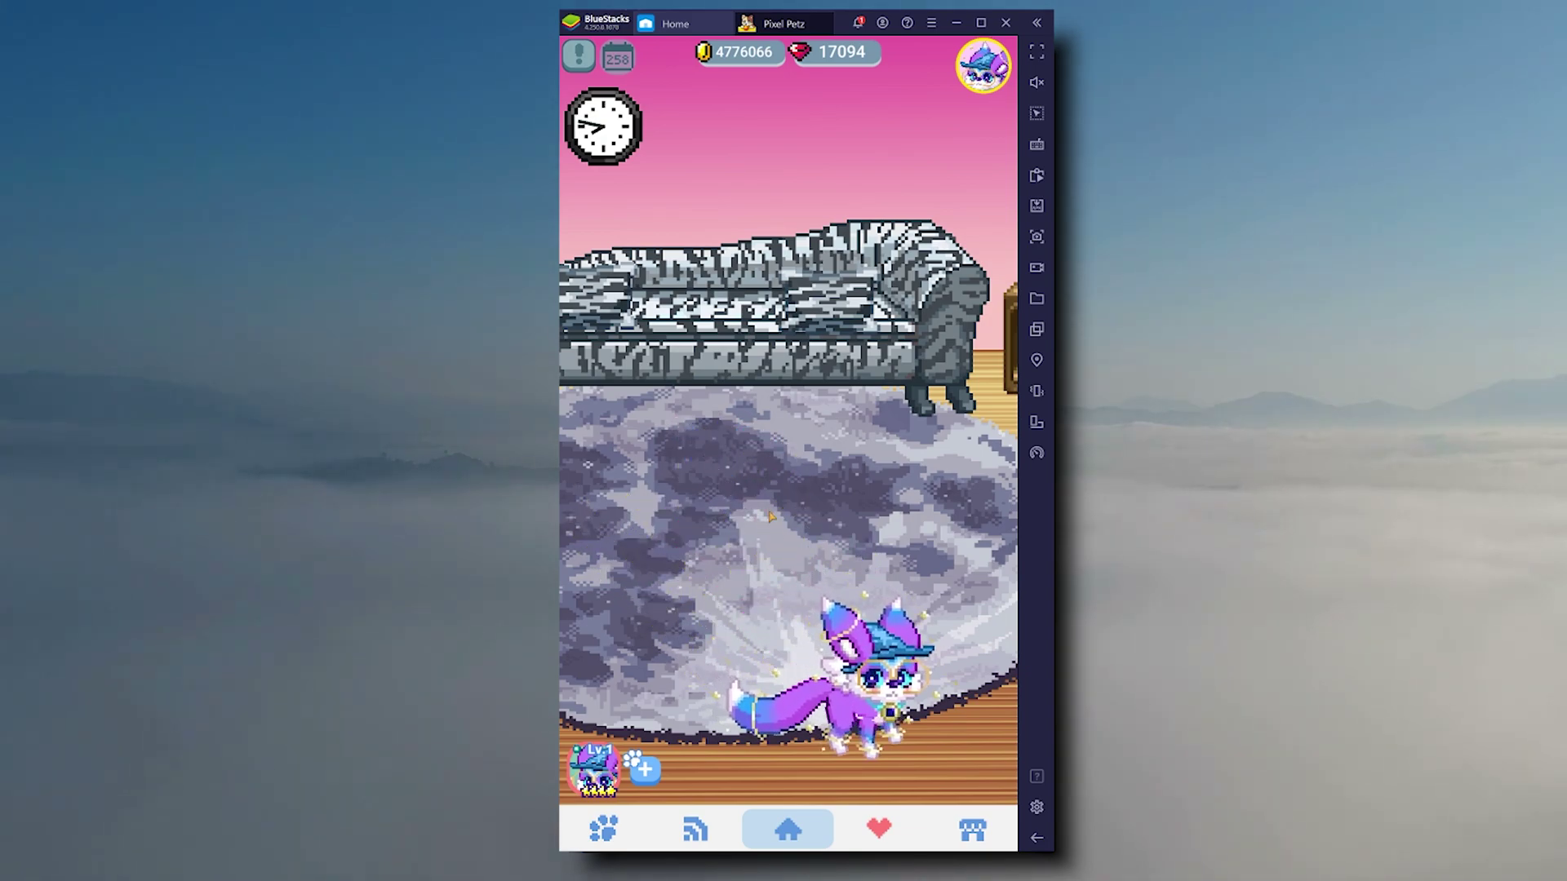
drag(745, 695, 816, 712)
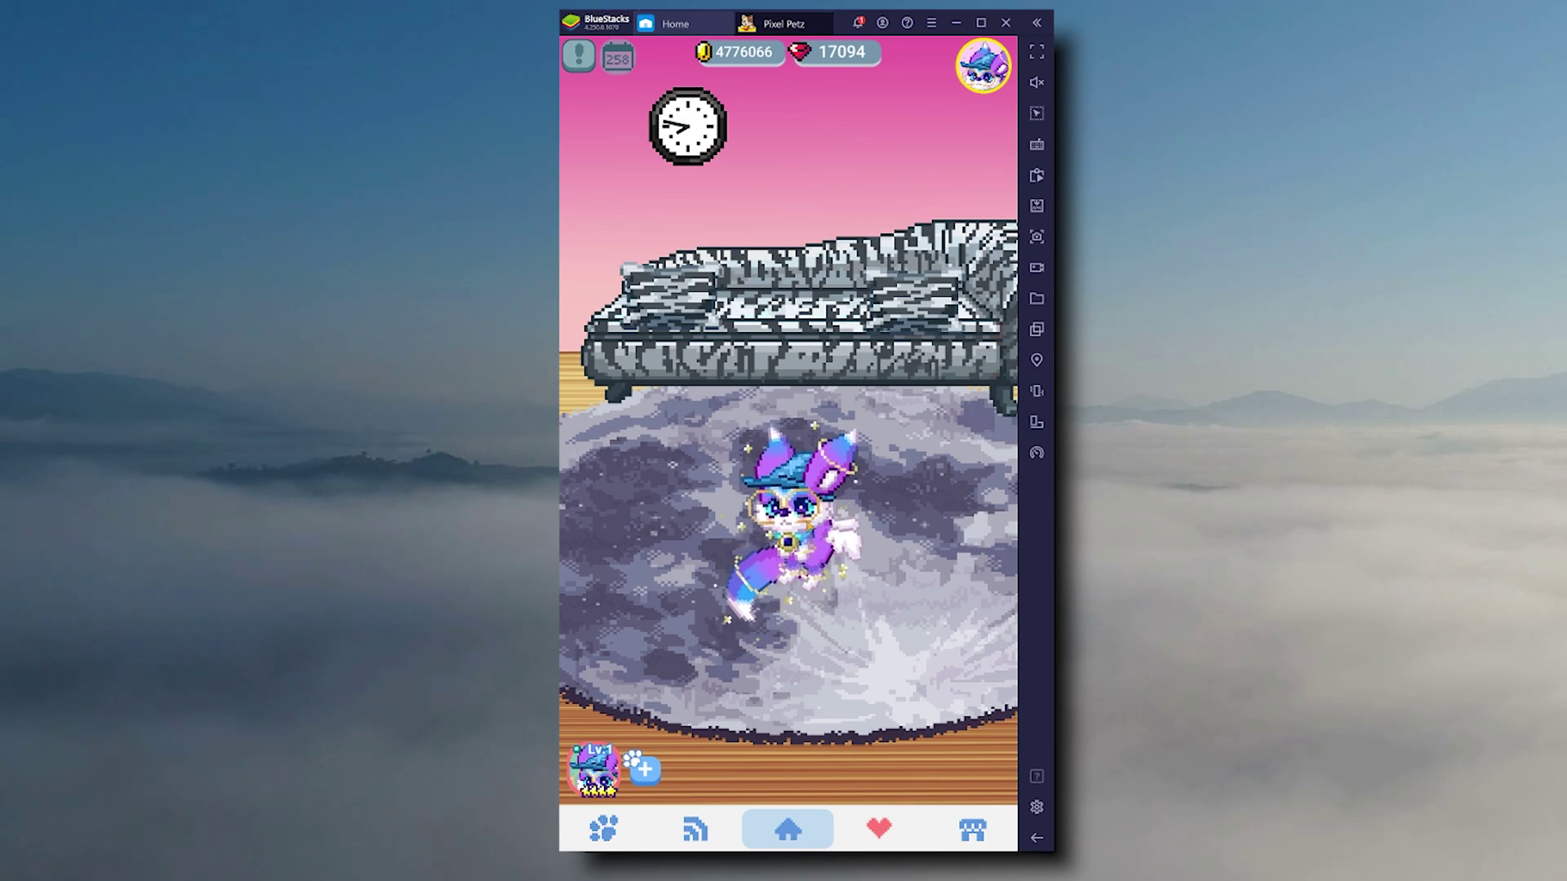
drag(858, 646, 775, 647)
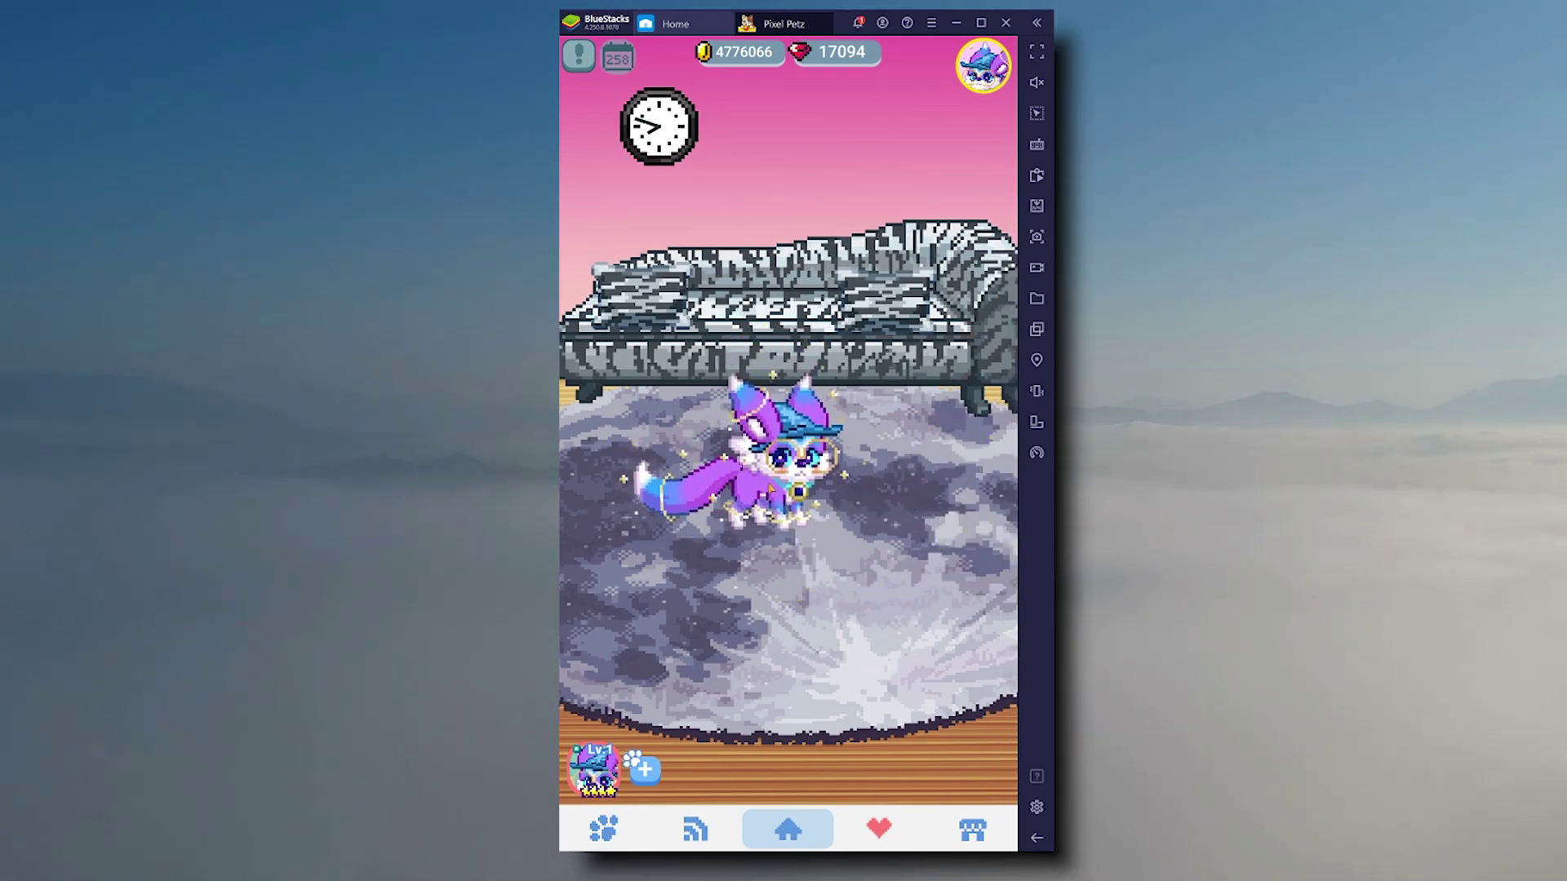
drag(781, 507, 831, 537)
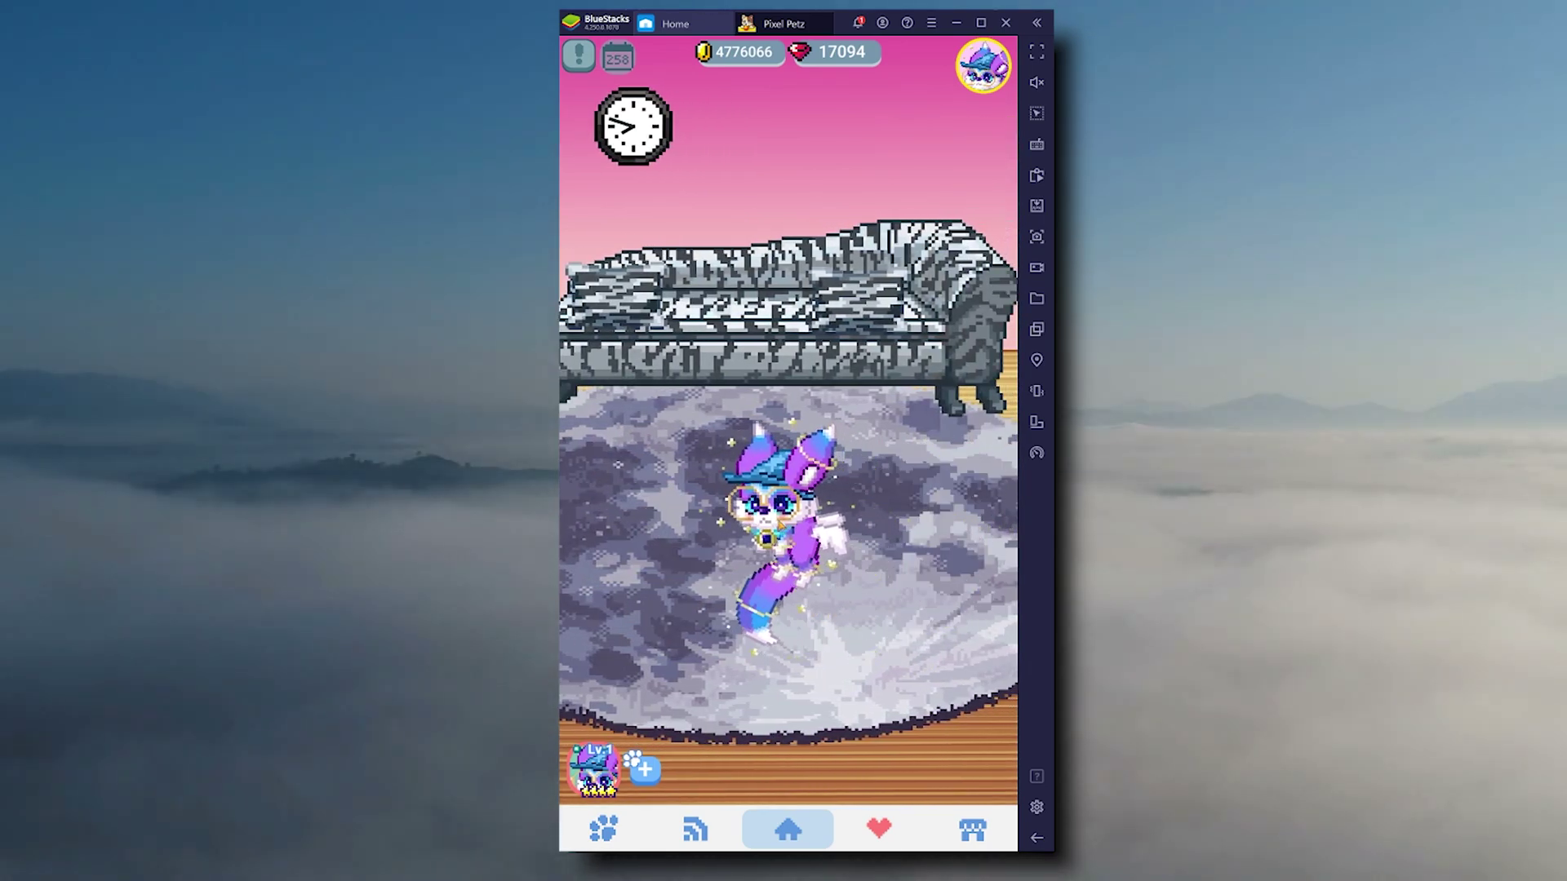